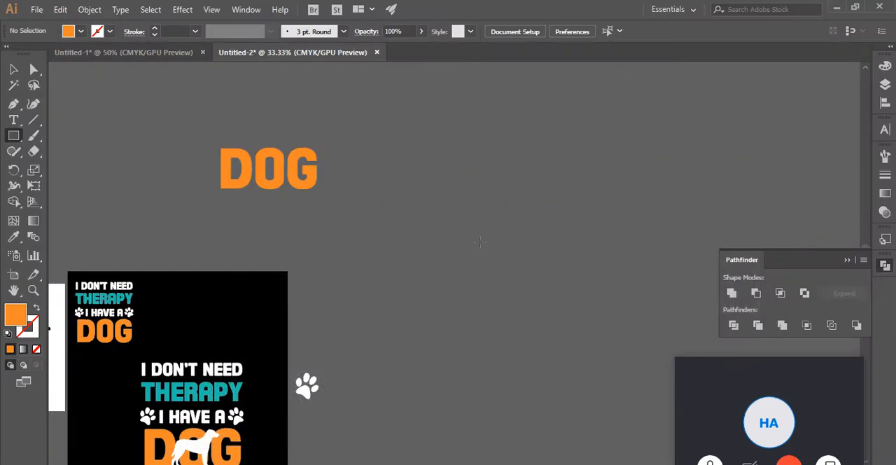
- Draw an orange square on the empty canvas beside the large DOG text with the Rectangle tool
click(15, 70)
click(304, 180)
click(424, 269)
click(14, 139)
drag(390, 119, 472, 199)
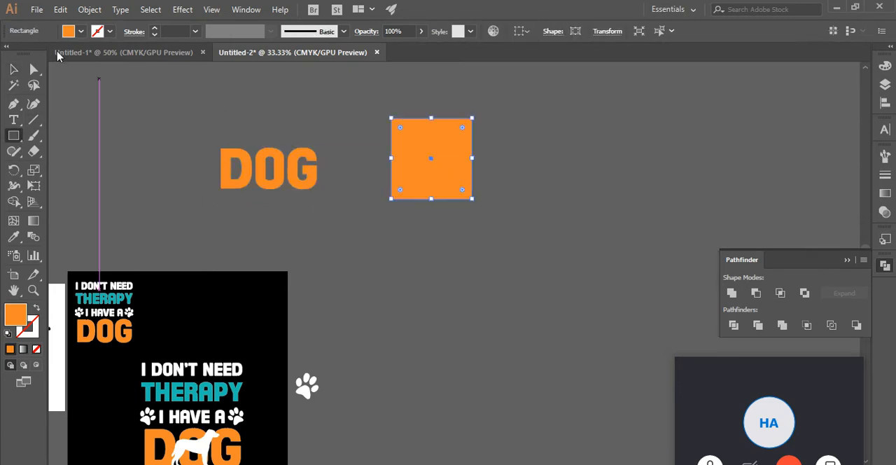
- Change the fill of the new square beside the DOG text to white
click(15, 70)
click(583, 164)
click(444, 187)
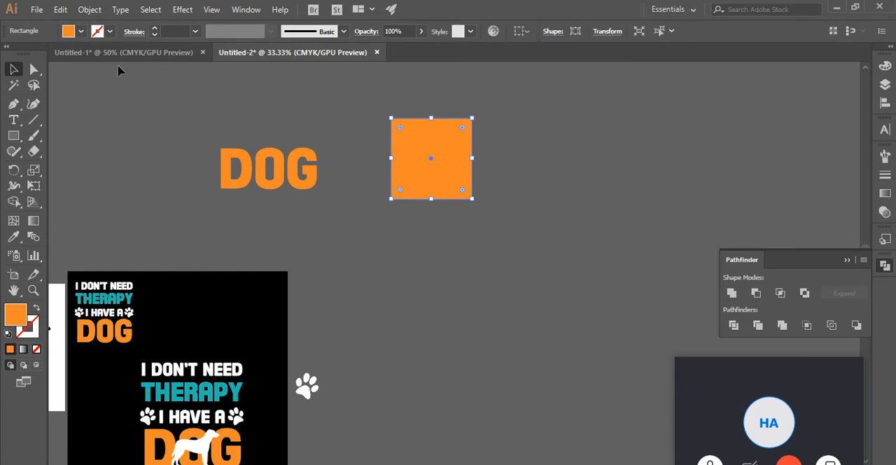
click(24, 53)
click(503, 248)
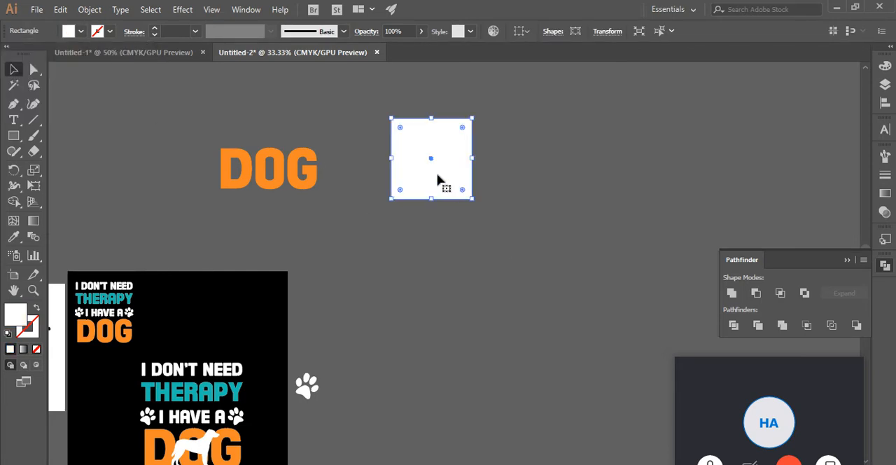
click(514, 243)
- Shrink the white square and duplicate it horizontally into an evenly spaced row of five squares
click(446, 186)
drag(473, 199, 488, 161)
click(469, 259)
key(ctrl+d)
key(ctrl+d)
key(ctrl+d)
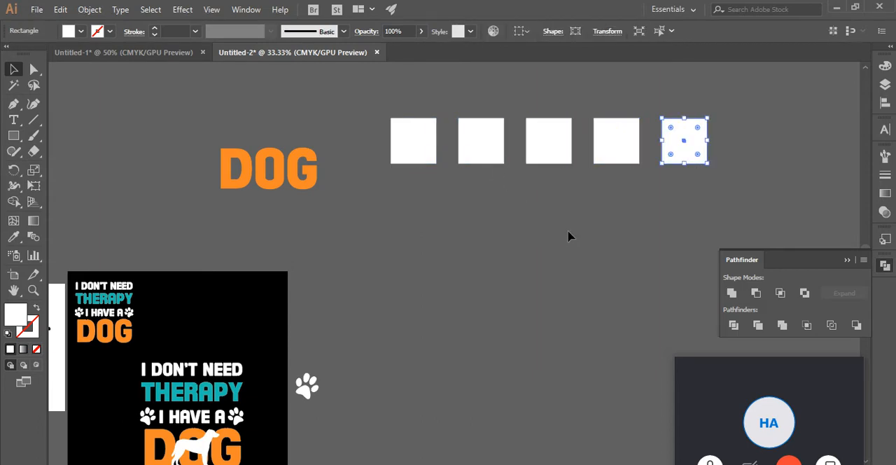
click(567, 237)
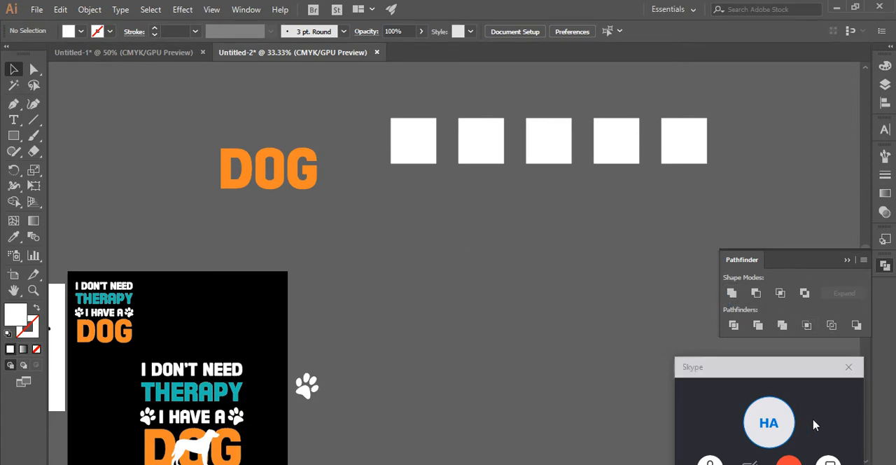
drag(757, 377, 770, 365)
click(401, 140)
click(432, 280)
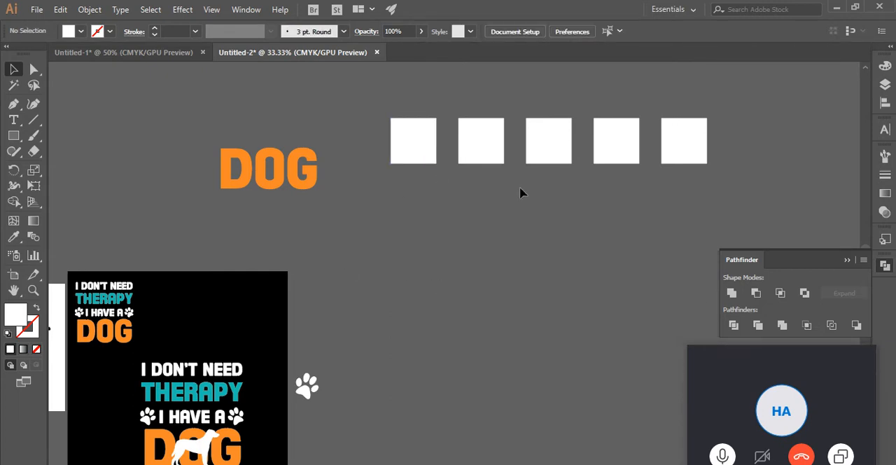
- Fill the second and fourth squares of the row with red
click(476, 138)
shift+click(609, 154)
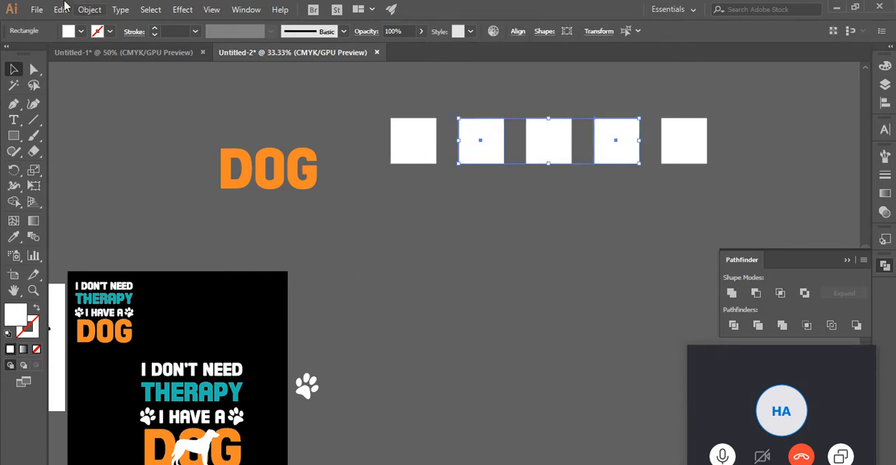
click(81, 31)
click(45, 53)
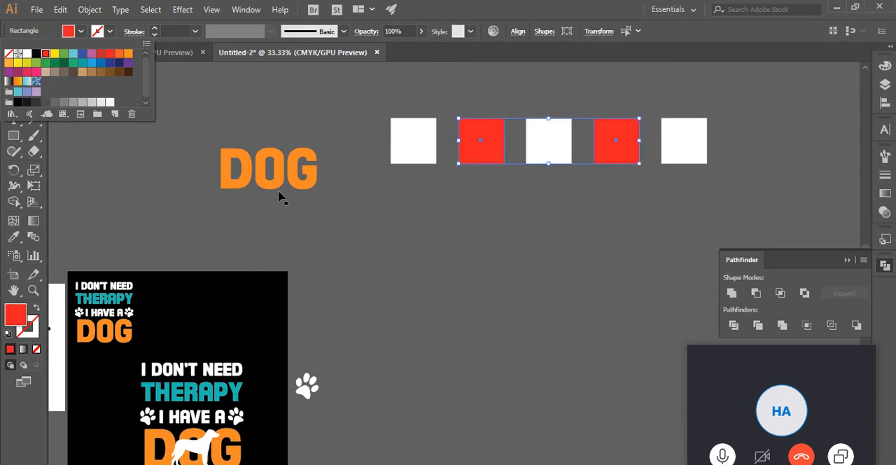
click(552, 280)
- Fill the middle square of the row with green
click(555, 160)
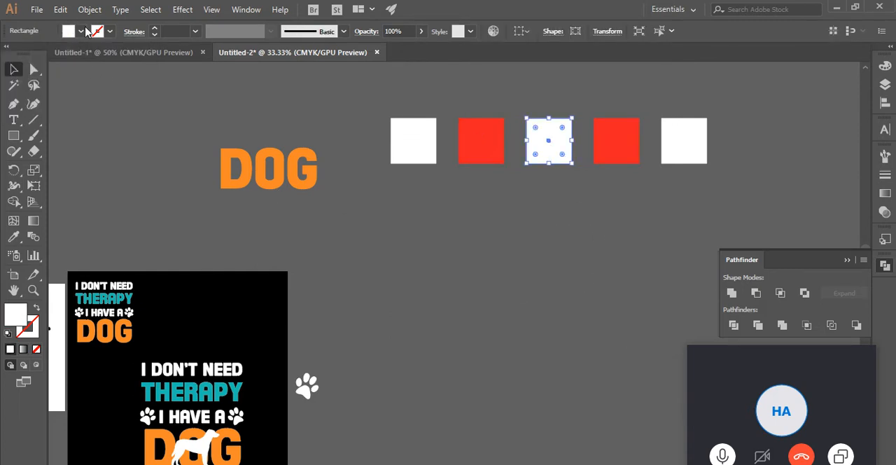
click(81, 30)
click(63, 54)
click(622, 245)
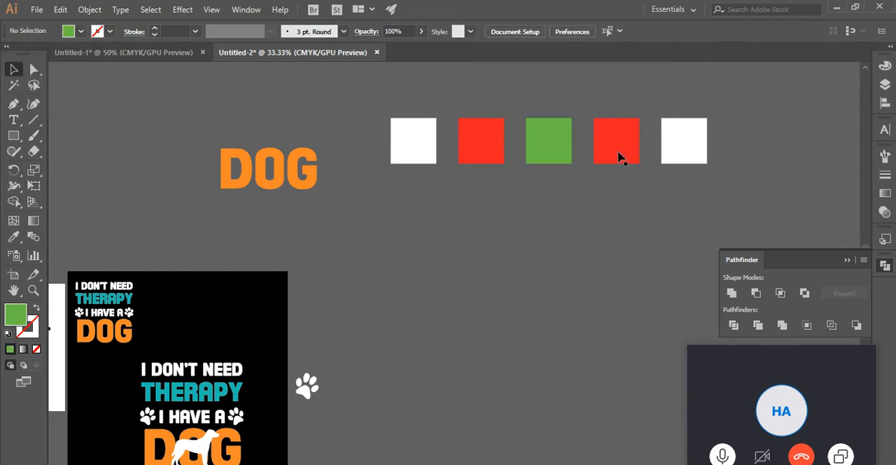
- Recolor the fourth square of the row yellow
click(619, 159)
click(81, 31)
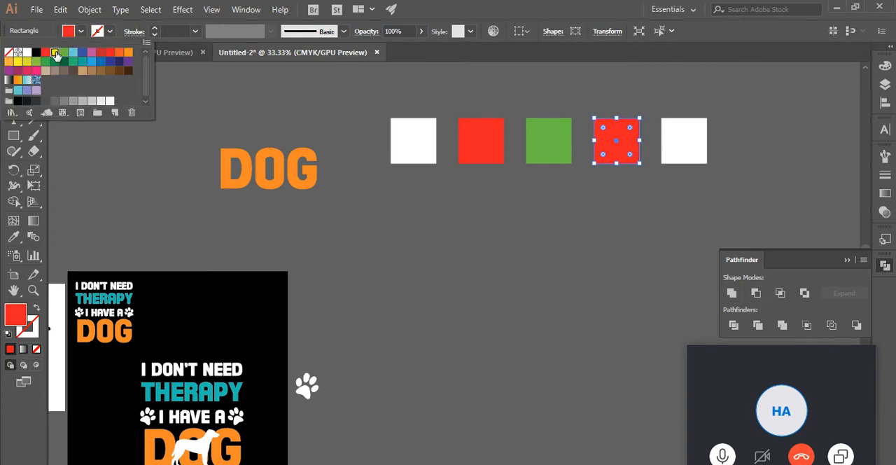
click(57, 54)
click(447, 242)
- Fill the last square of the row with black
click(690, 140)
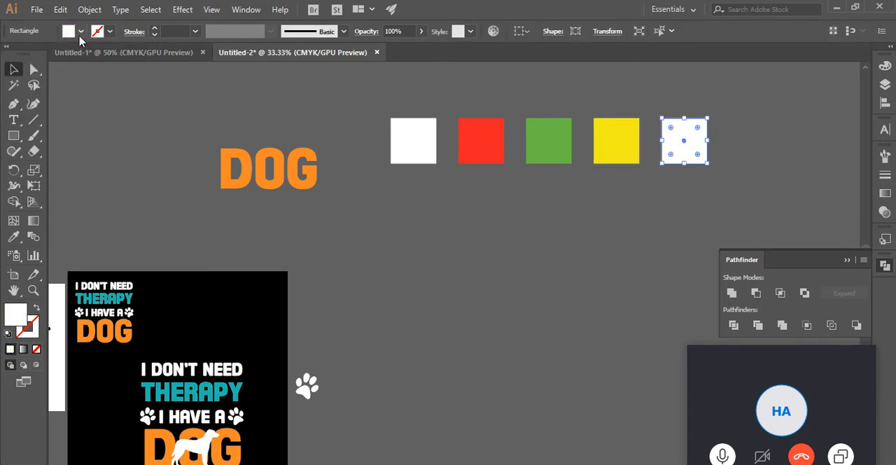
click(80, 31)
click(38, 54)
click(481, 262)
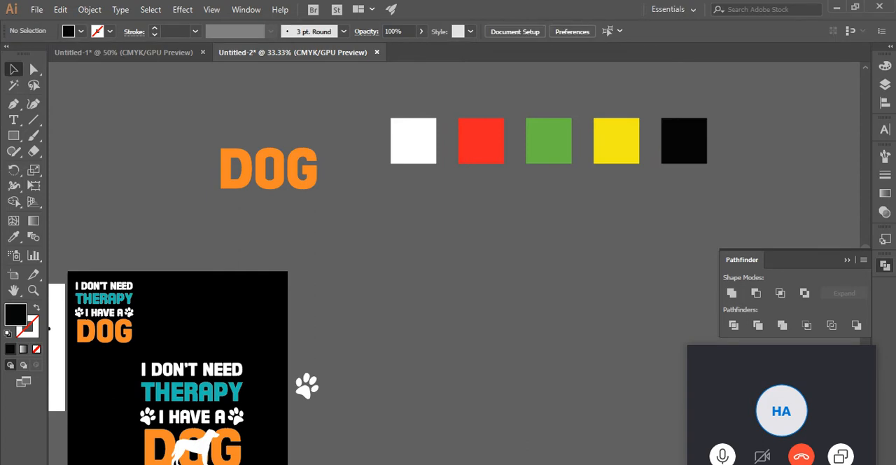
- Move the white, red and green squares down and to the left out of the row into a staggered arrangement
drag(420, 144, 392, 228)
click(490, 249)
drag(480, 150, 463, 215)
click(477, 261)
drag(550, 159, 527, 190)
click(621, 159)
click(434, 246)
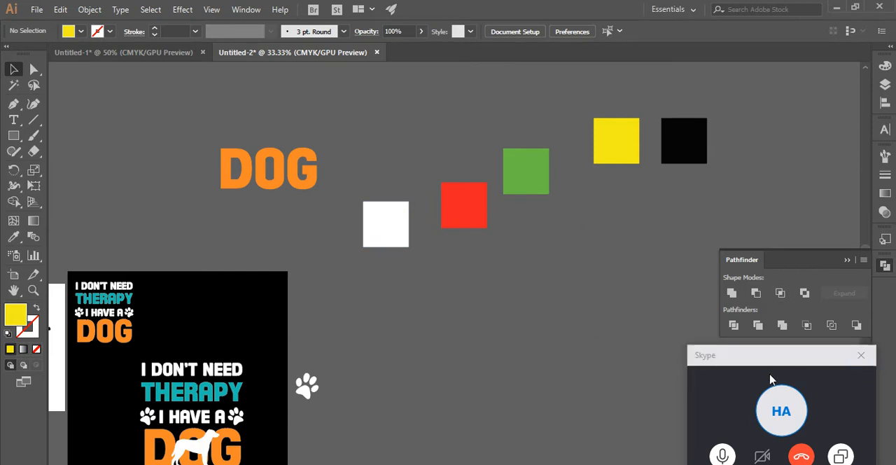
- Move the red square onto the lower-right quarter of the white square so the two overlap
drag(748, 360, 782, 367)
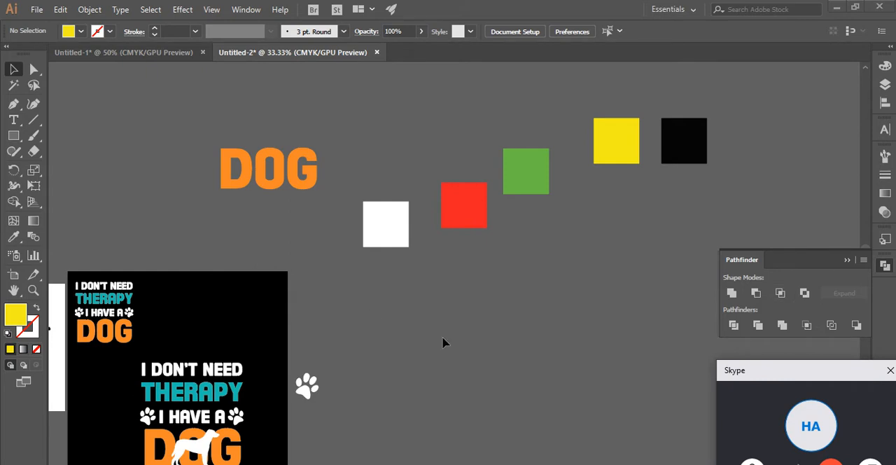
scroll(648, 225, up, 1)
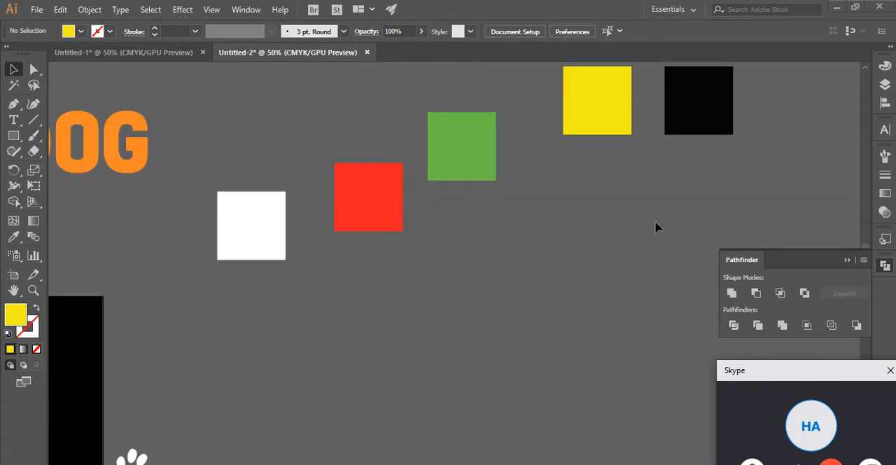
click(245, 245)
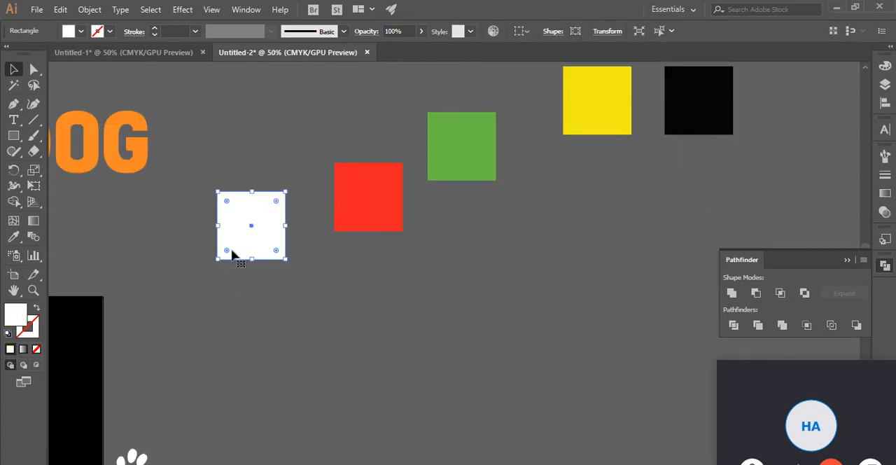
drag(404, 223, 320, 284)
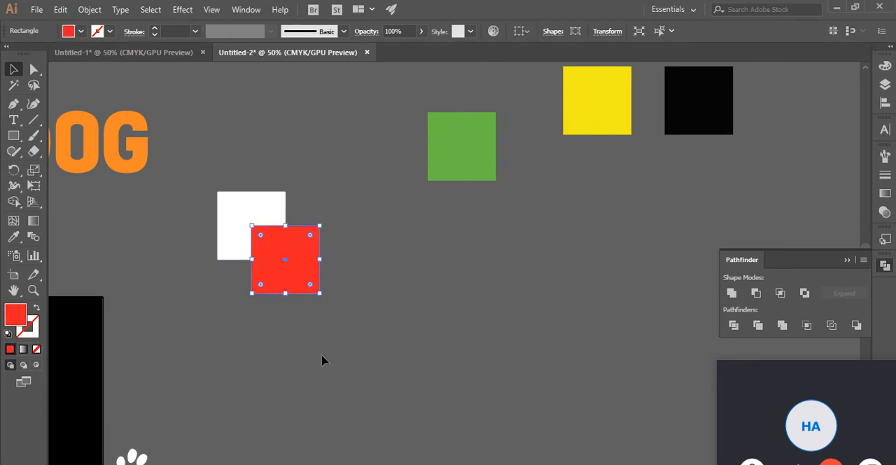
click(352, 378)
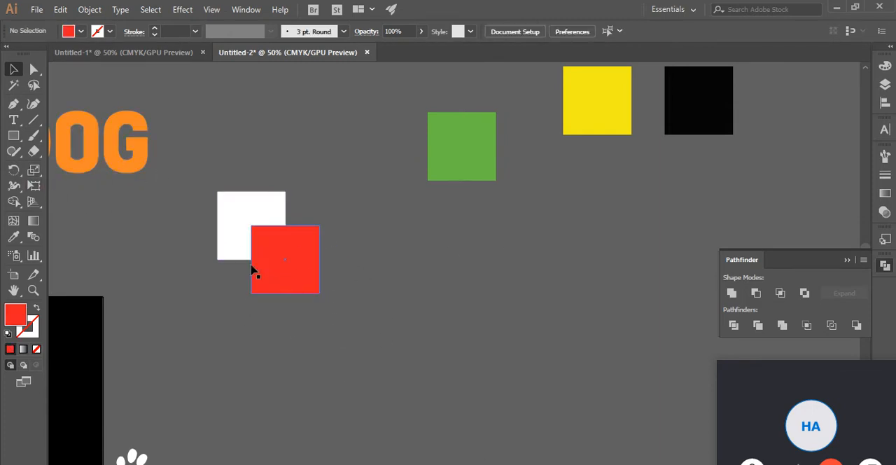
- Pull the red square off the white one and place it back so it covers most of the white square
drag(282, 277, 354, 280)
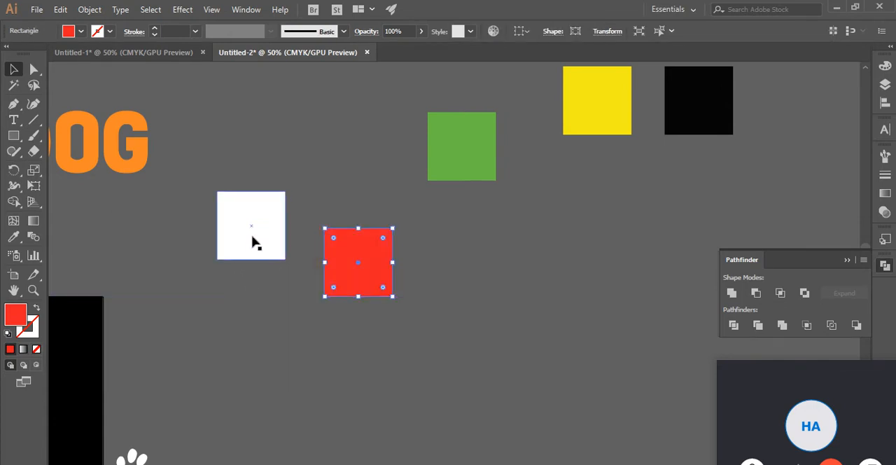
click(382, 300)
drag(372, 276, 283, 255)
click(306, 315)
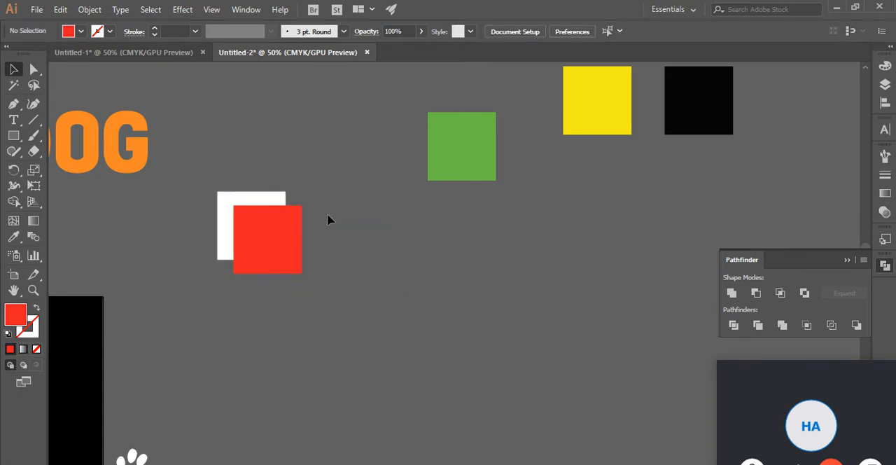
click(283, 264)
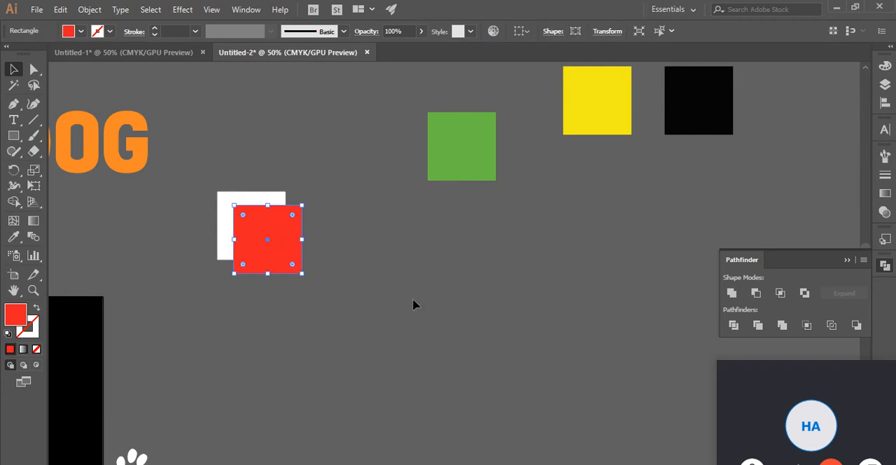
click(316, 182)
drag(316, 182, 230, 297)
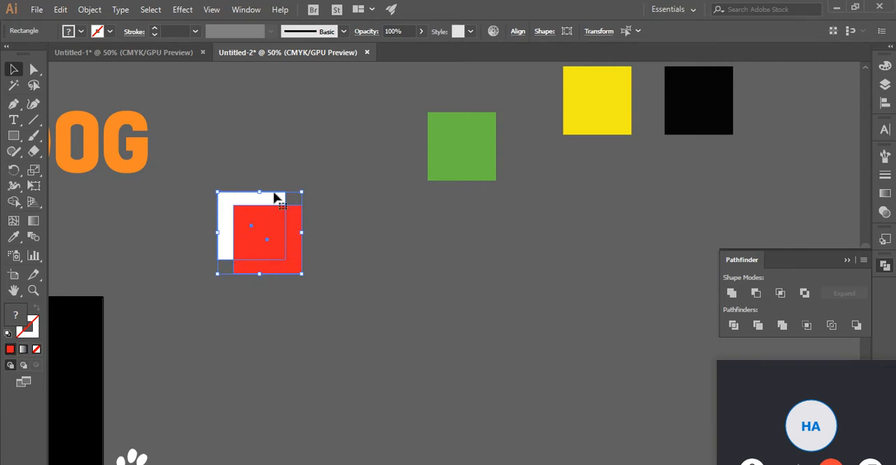
click(410, 250)
drag(358, 201, 215, 311)
click(308, 354)
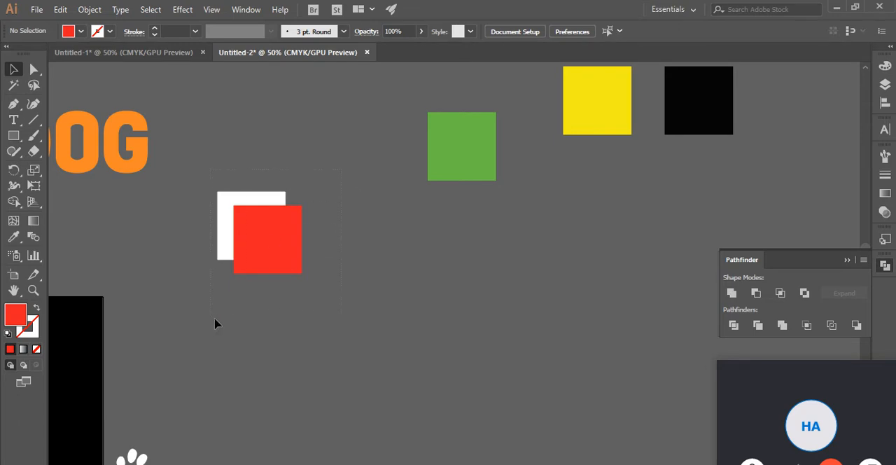
drag(196, 289, 400, 245)
click(400, 245)
drag(326, 174, 182, 310)
click(355, 294)
click(290, 254)
click(222, 186)
click(238, 207)
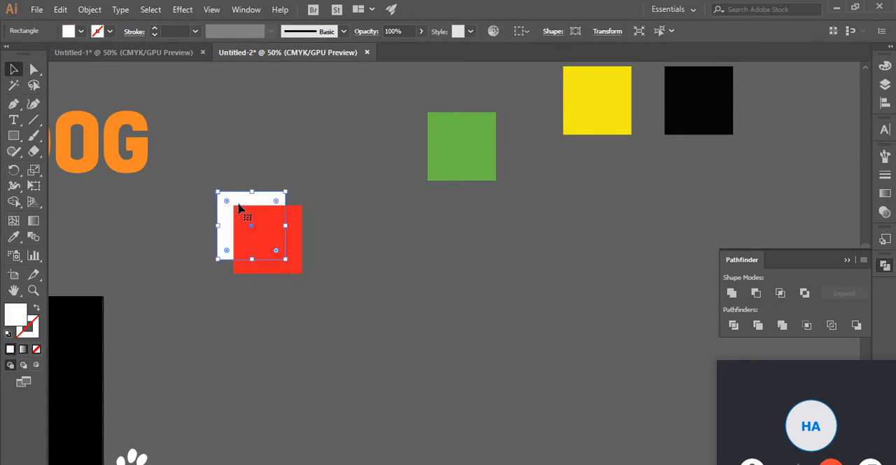
click(289, 268)
click(322, 169)
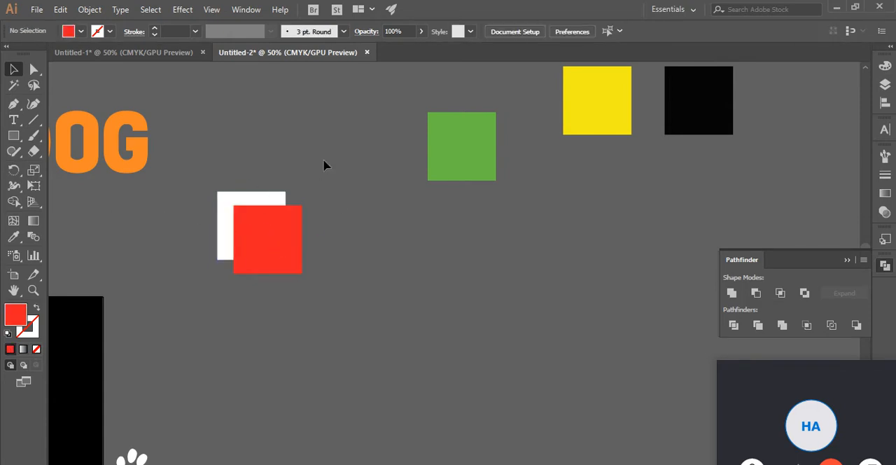
click(220, 202)
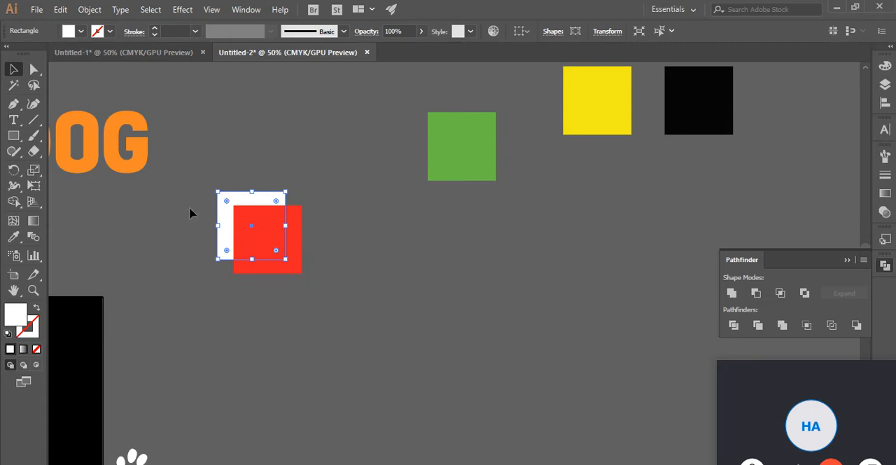
click(259, 290)
click(284, 269)
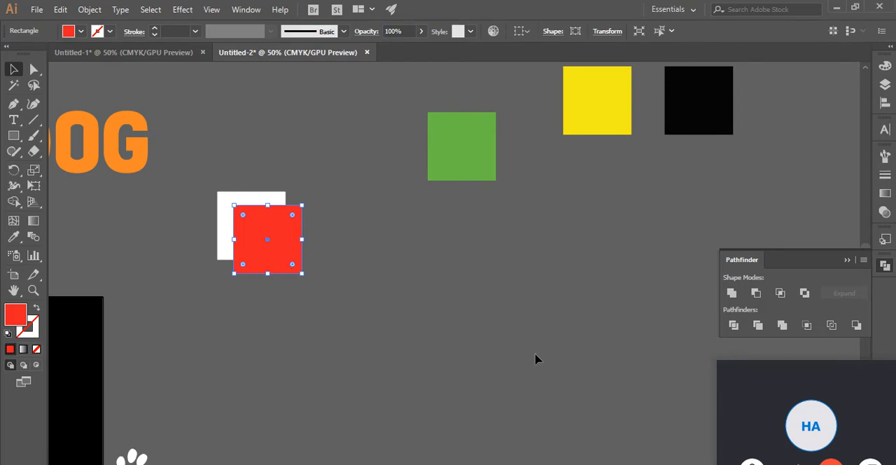
click(427, 295)
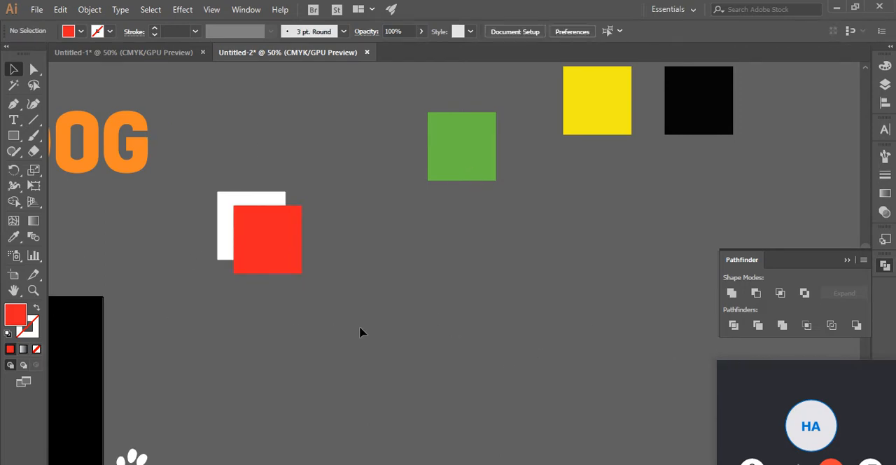
click(222, 203)
drag(310, 173, 223, 277)
click(300, 198)
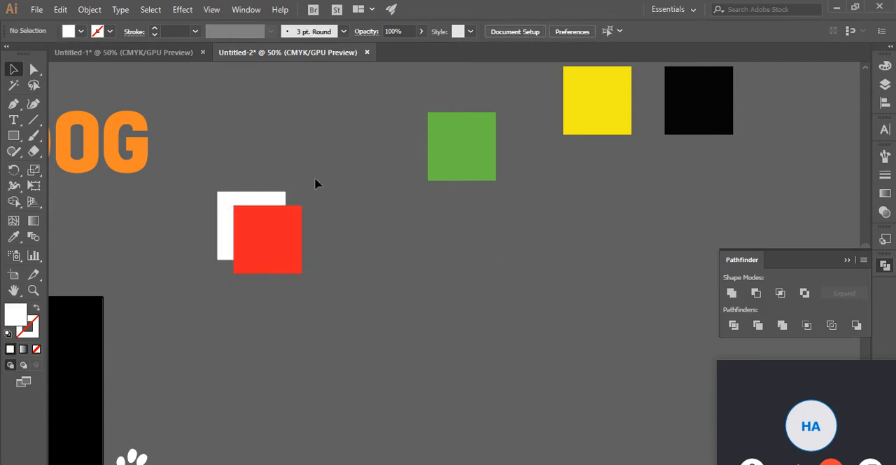
drag(218, 306, 218, 306)
click(313, 170)
drag(312, 162, 165, 323)
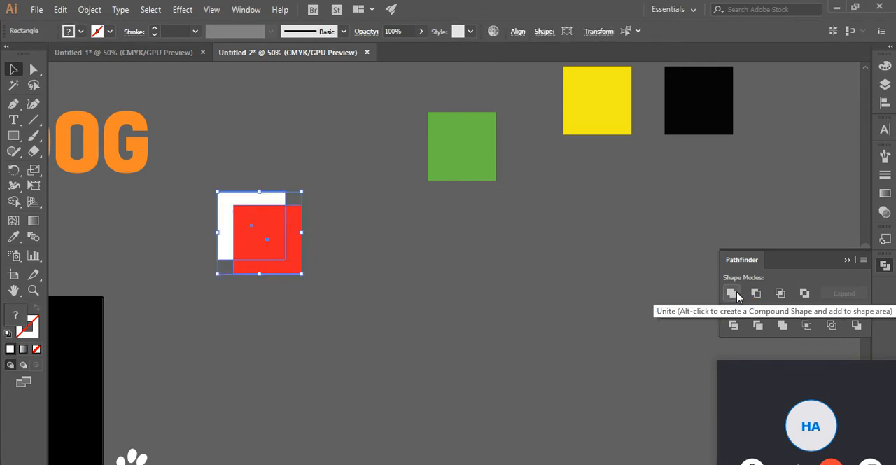
click(310, 165)
drag(310, 165, 242, 245)
click(387, 218)
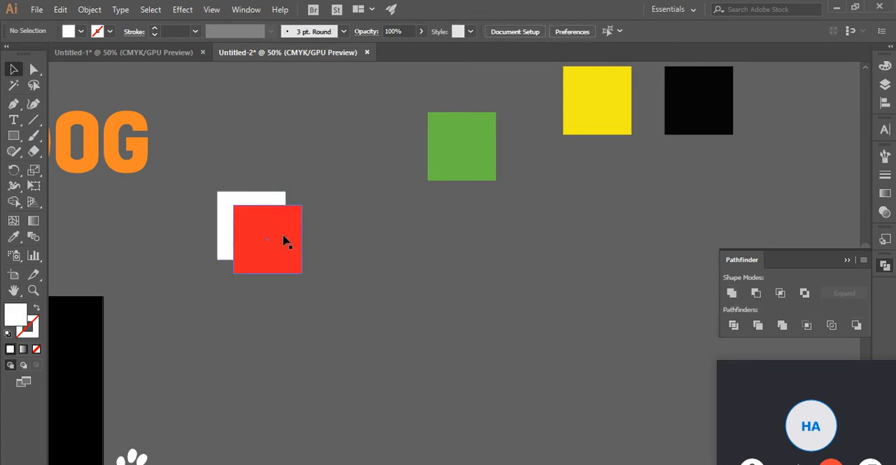
- Select the overlapping white and red squares and merge them with the Unite shape mode in Pathfinder
drag(312, 180, 224, 277)
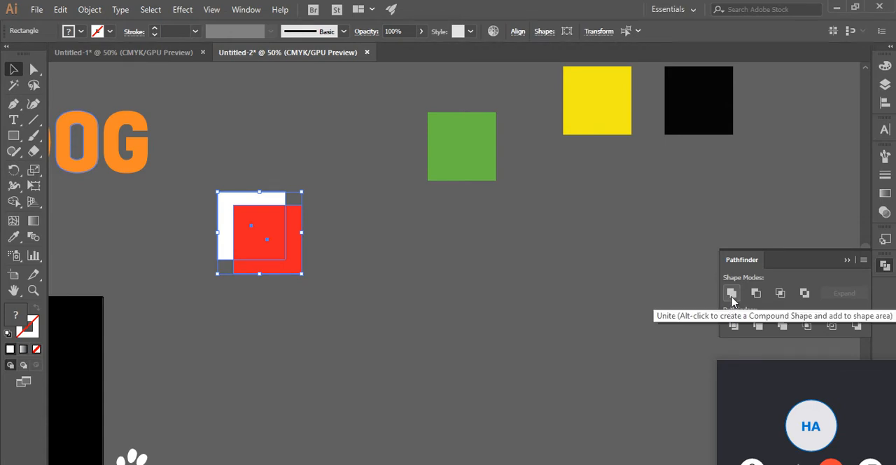
click(884, 270)
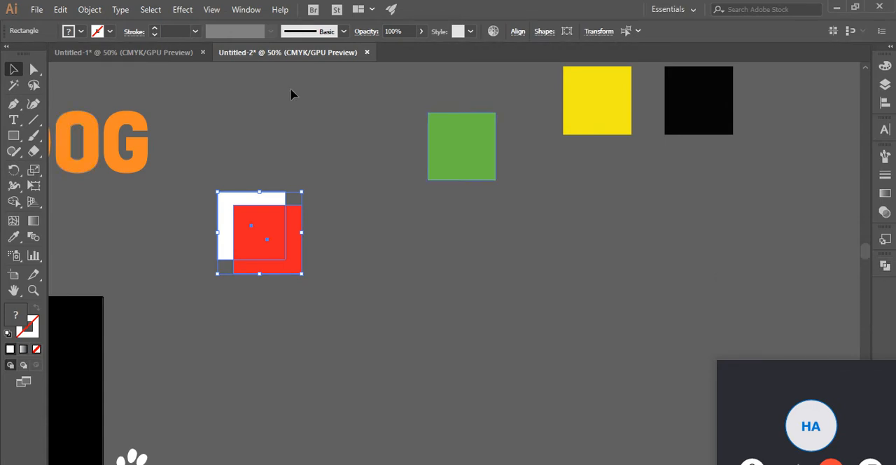
click(245, 9)
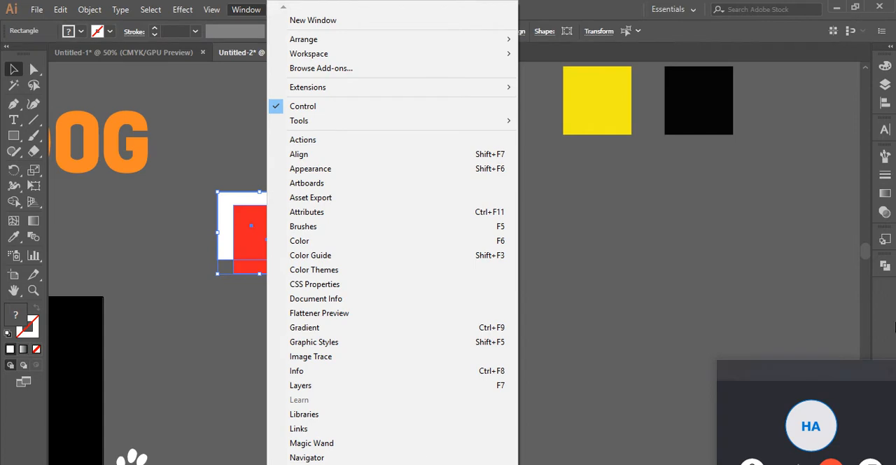
click(884, 266)
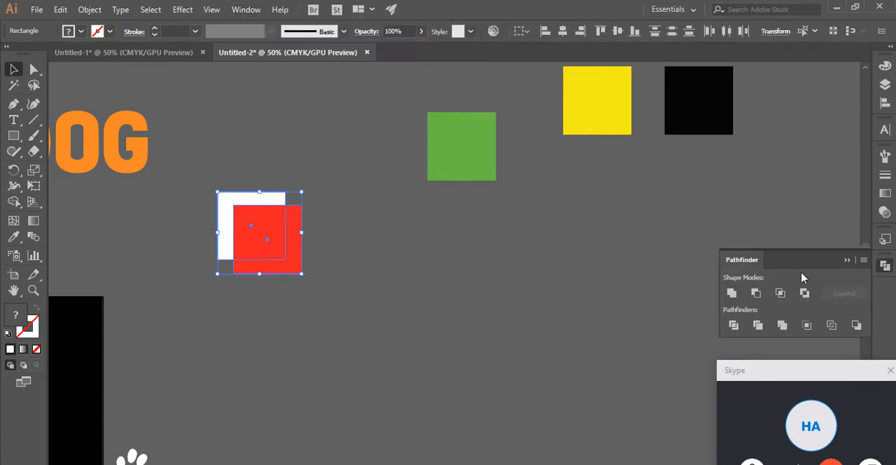
click(730, 294)
- Move the united red shape around the canvas to show that it is a single object
click(390, 282)
drag(218, 247, 311, 276)
drag(343, 270, 275, 274)
mouse_move(322, 280)
mouse_down()
mouse_move(244, 265)
mouse_move(240, 240)
mouse_move(314, 282)
mouse_up()
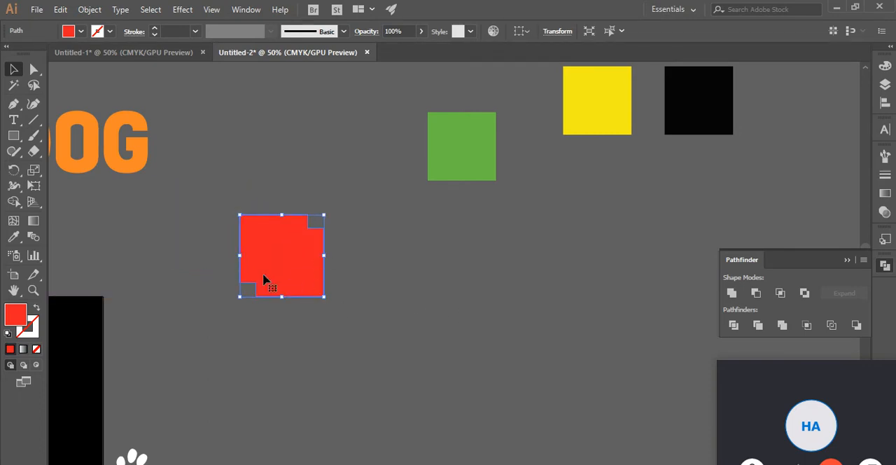
- Undo the moves of the united shape and the Unite operation to restore the separate white and red squares
key(ctrl+z)
key(ctrl+z)
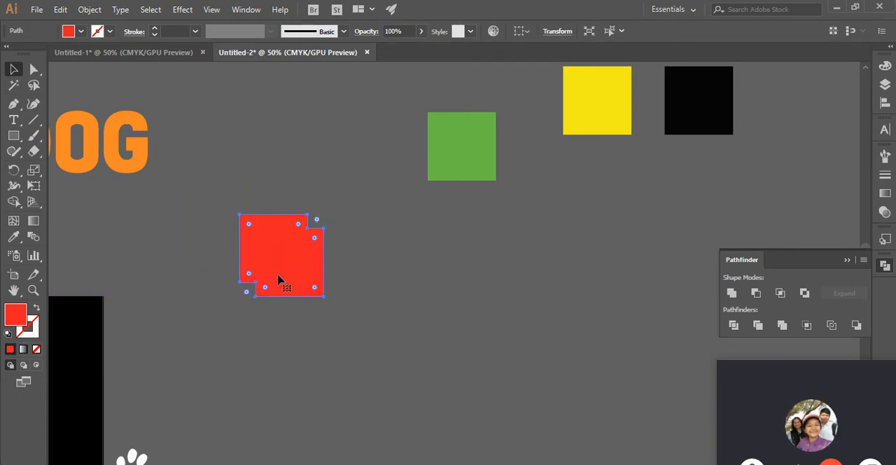
key(ctrl+z)
key(ctrl+z)
key(ctrl+z)
key(ctrl+z)
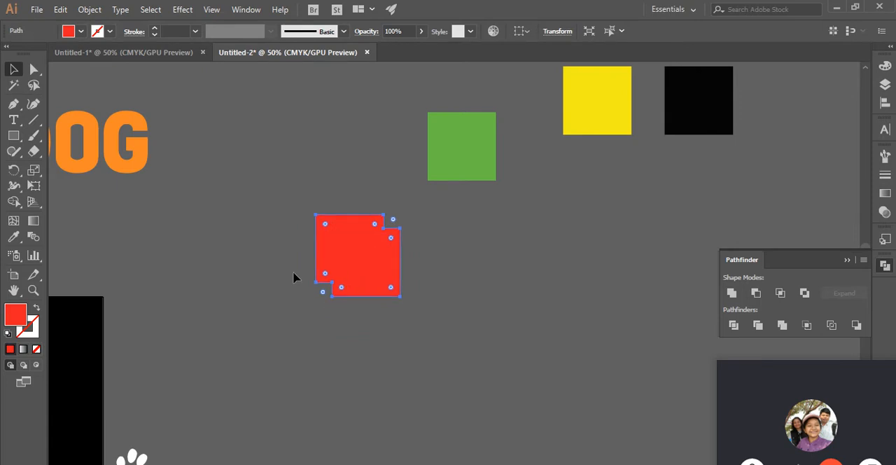
- Unite the red and white squares once more and undo the merge
click(361, 273)
click(272, 268)
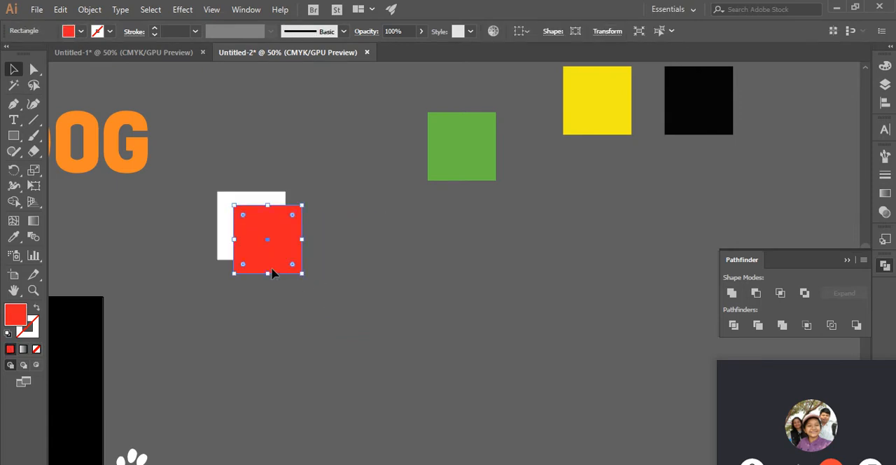
shift+click(225, 214)
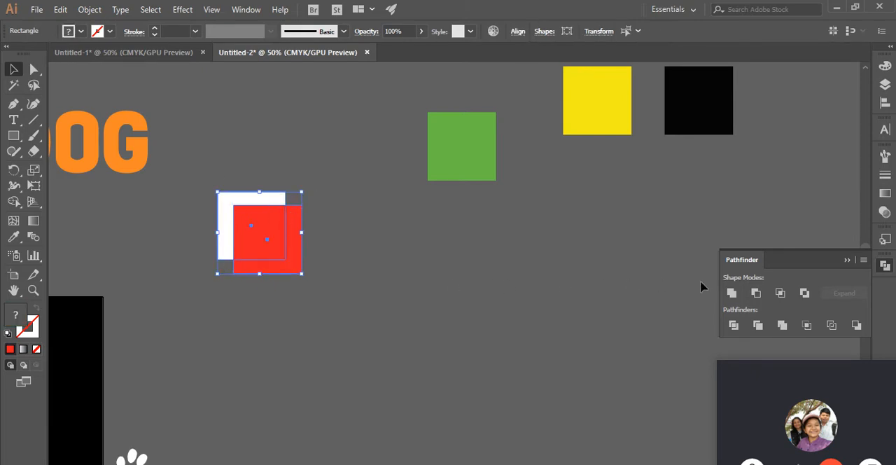
click(731, 293)
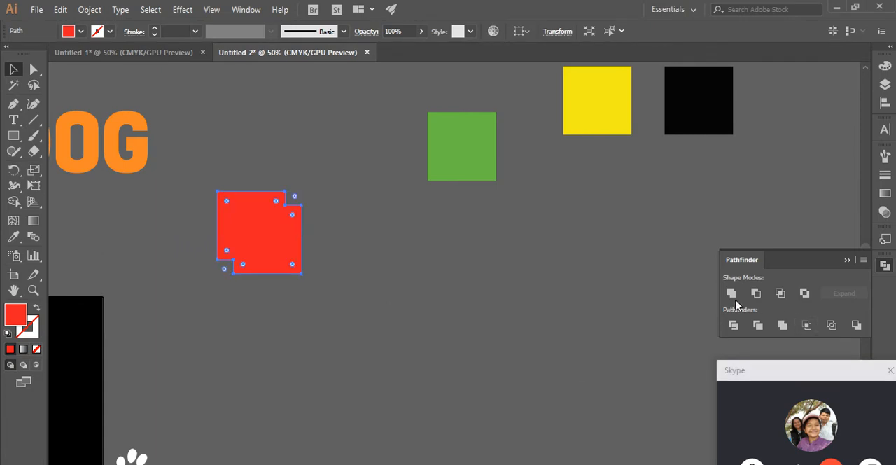
key(ctrl+z)
- Select both overlapping squares and cut the red one out of the white one with the Minus Front shape mode
click(386, 289)
drag(334, 197, 219, 280)
click(526, 254)
drag(280, 184, 366, 318)
click(341, 226)
drag(201, 177, 314, 324)
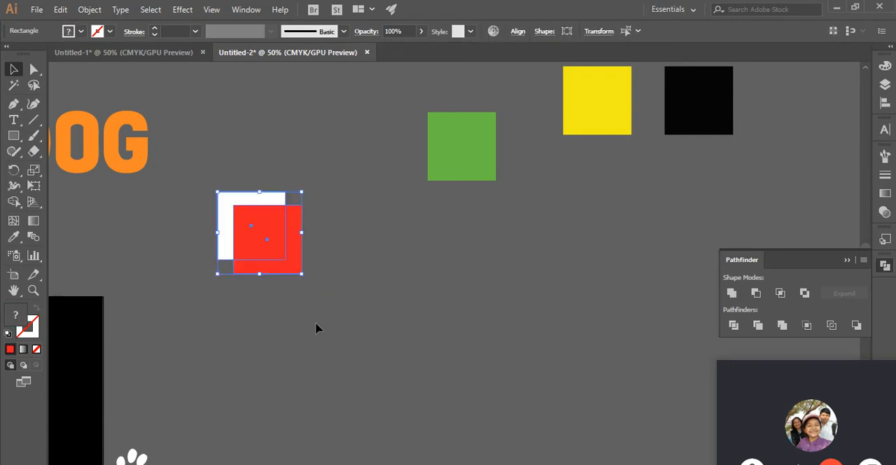
click(755, 293)
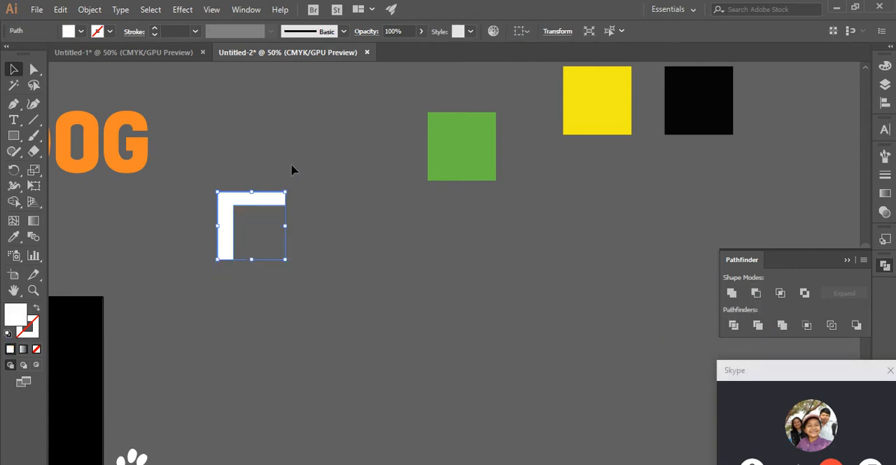
click(309, 141)
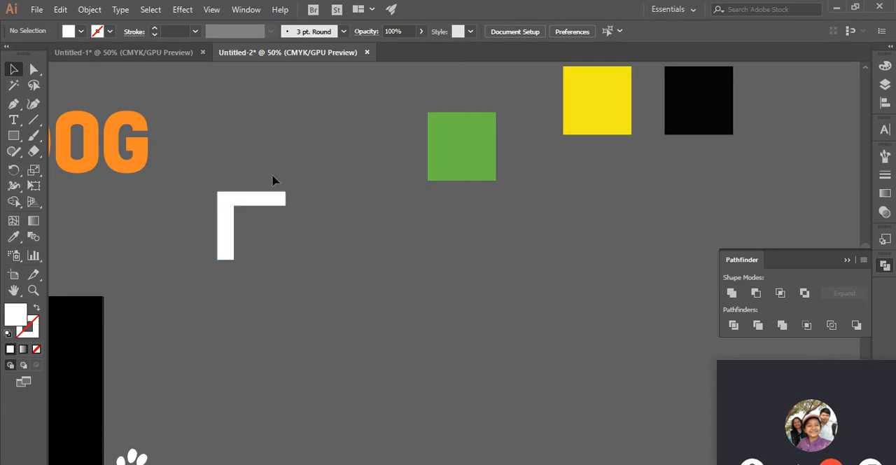
- Move the white L-shaped remainder around and leave it slightly below its original place, deselected
drag(236, 199, 245, 238)
click(318, 300)
drag(238, 294, 215, 276)
click(262, 216)
click(223, 260)
click(297, 256)
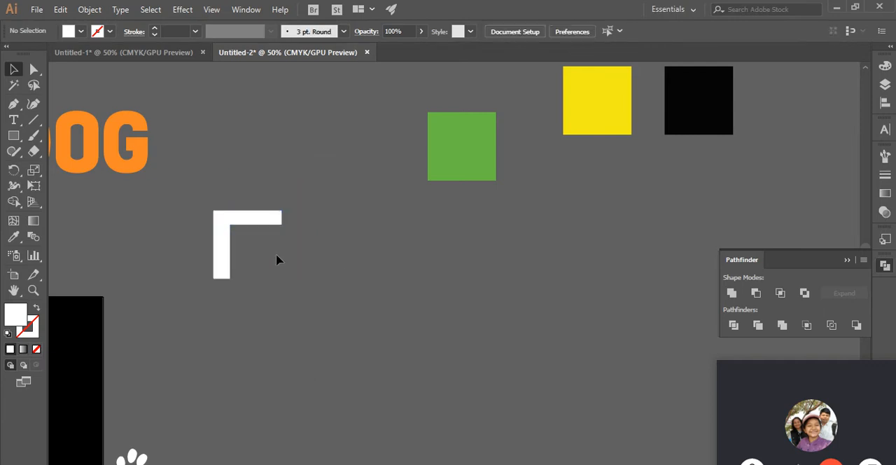
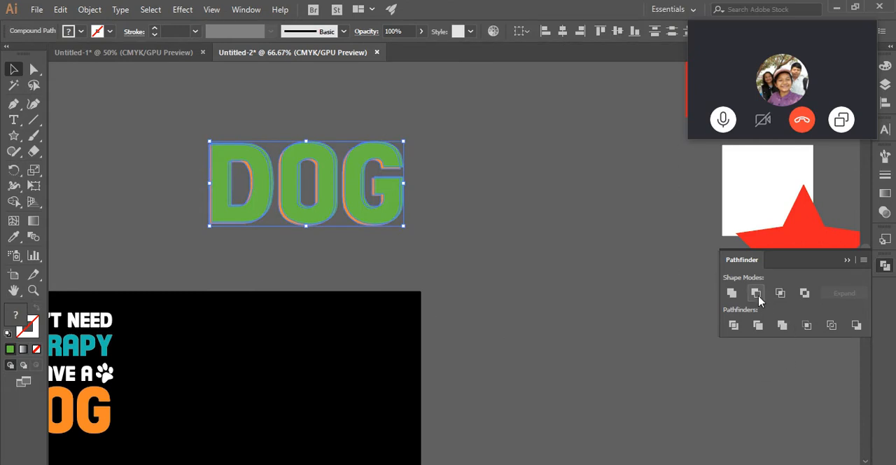
- Cut the green DOG lettering out of the orange copy behind it with Minus Front and deselect the result
click(756, 293)
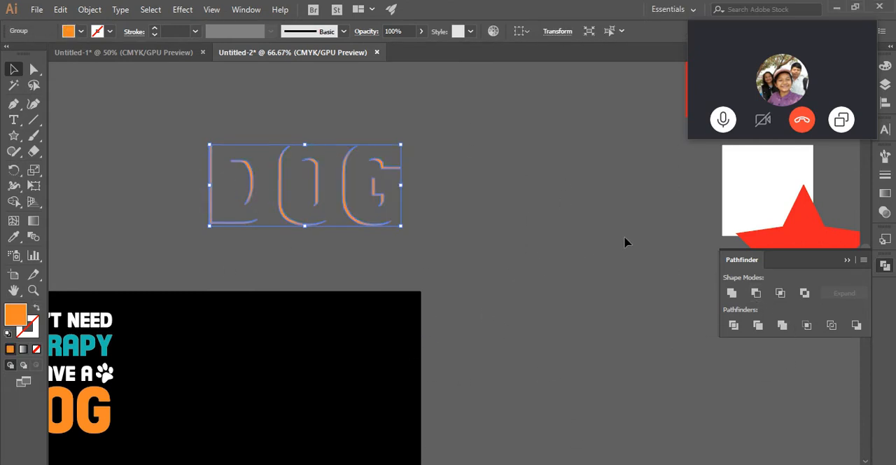
click(543, 270)
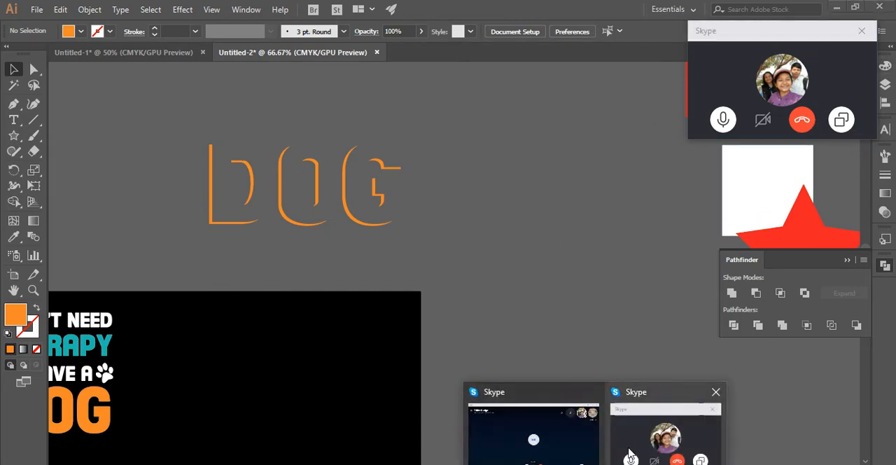
- Switch to Skype, check the muted participant's options in the Tshirt Design group call, and return to Illustrator
click(581, 442)
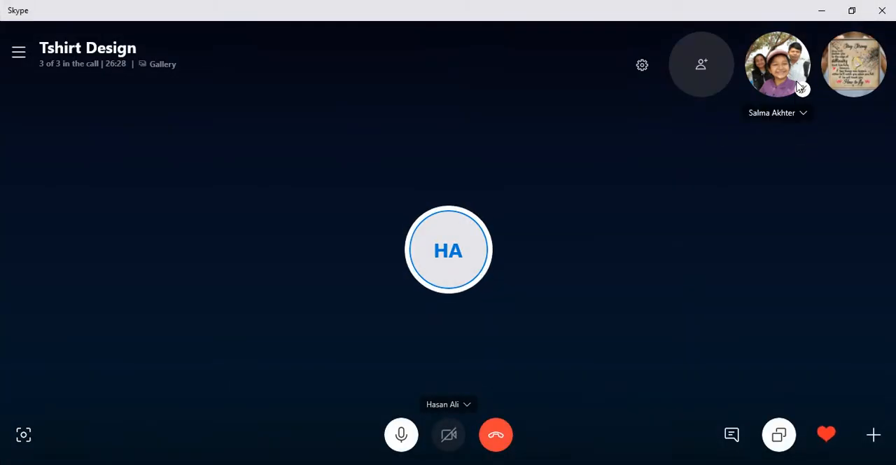
click(798, 113)
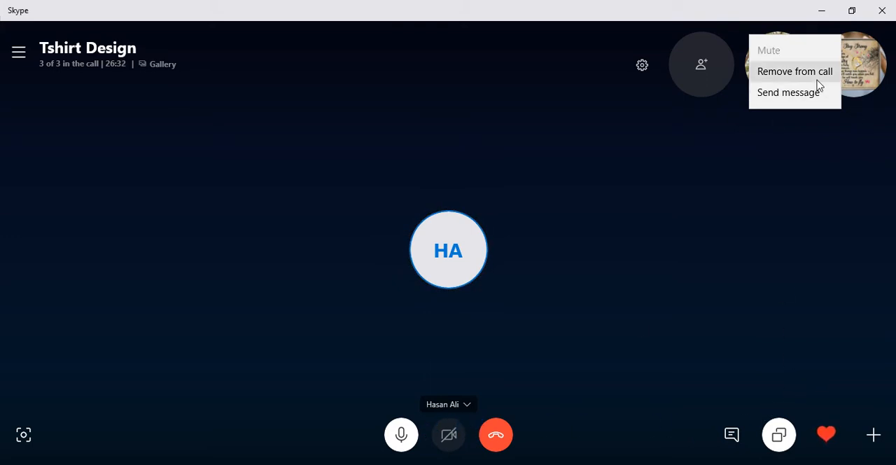
click(759, 160)
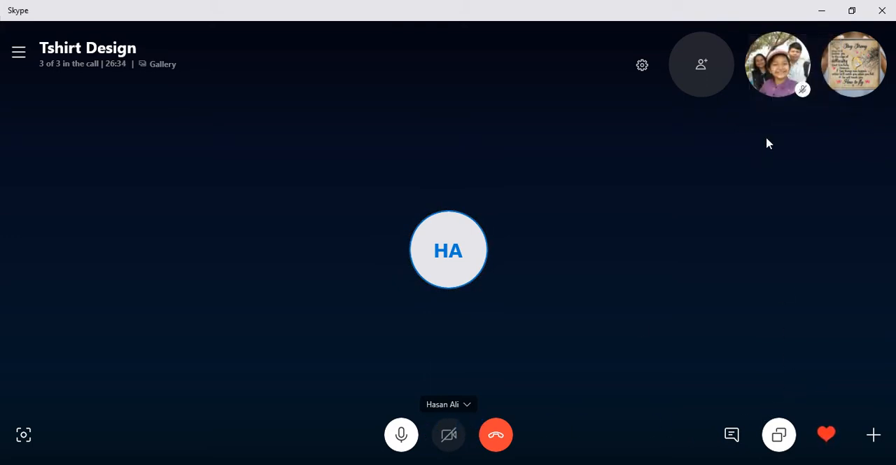
click(803, 92)
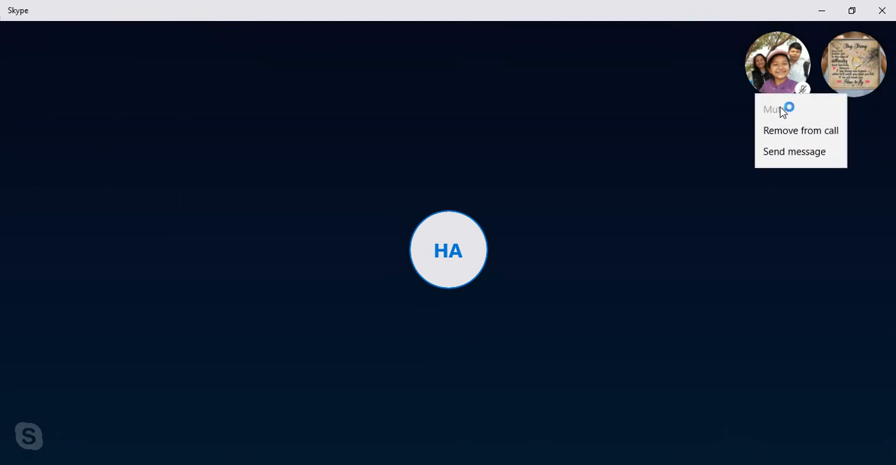
click(770, 72)
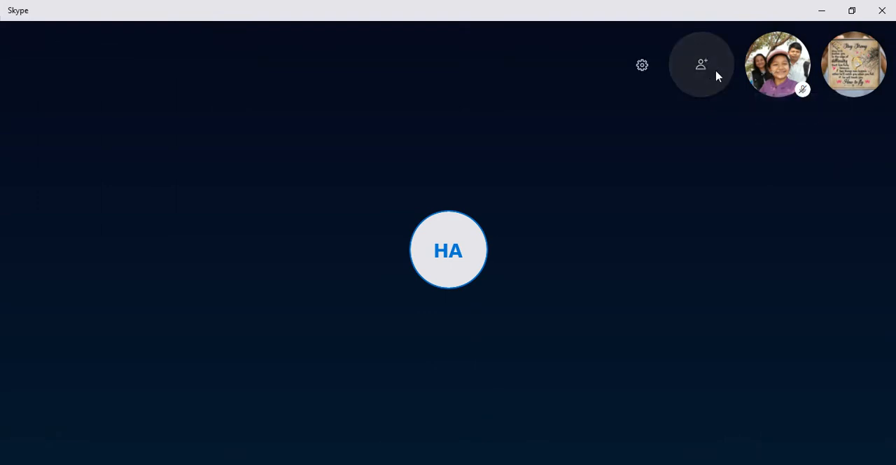
click(823, 12)
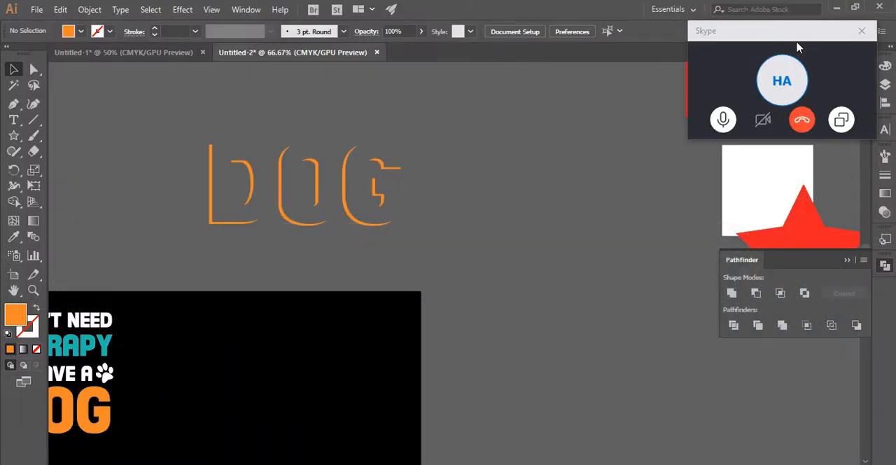
- Reposition the floating call window, reopen Skype to re-check whether the participant can be unmuted, and switch back to Illustrator
drag(801, 36, 732, 100)
click(594, 463)
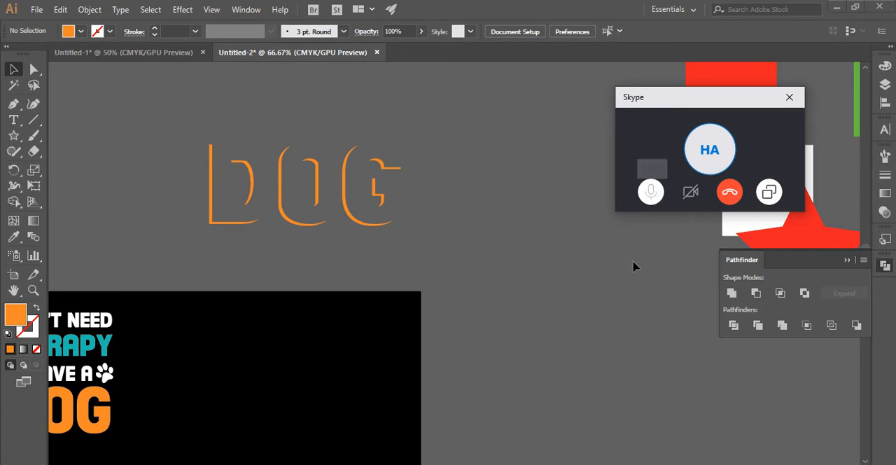
click(593, 464)
click(548, 439)
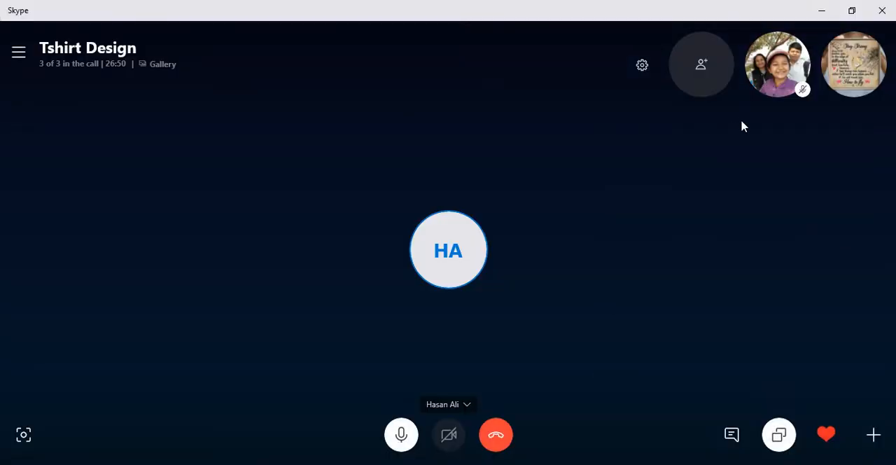
click(804, 91)
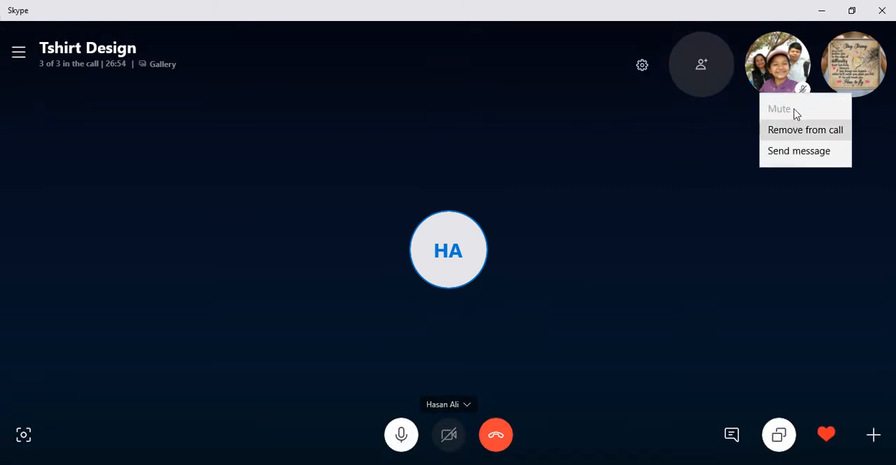
click(785, 75)
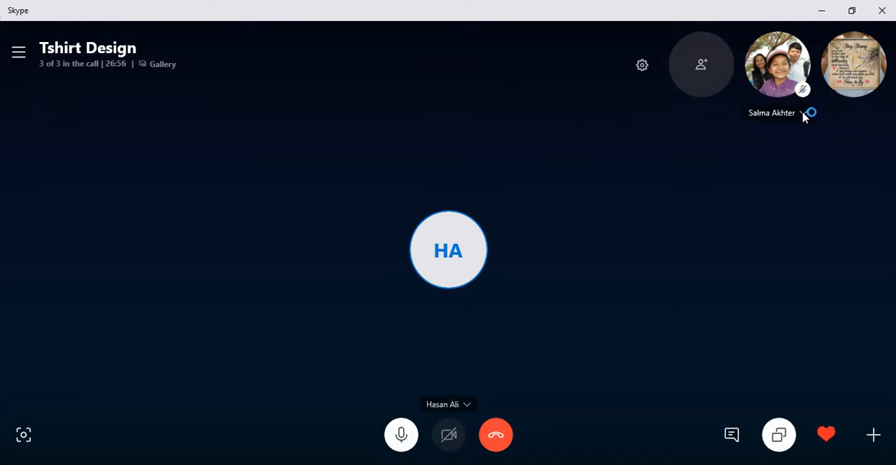
click(804, 113)
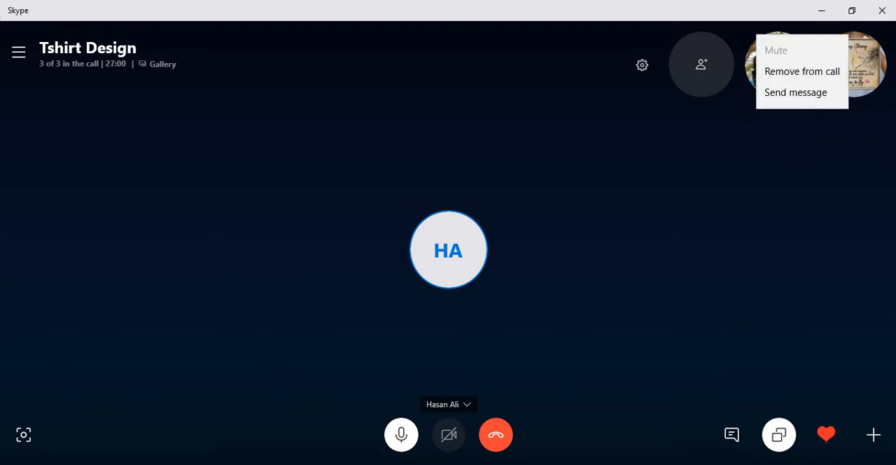
key(alt+Tab)
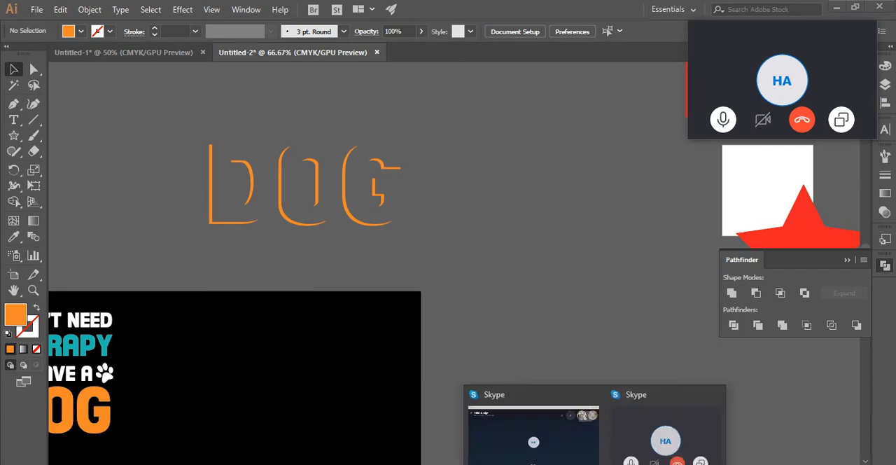
- Switch to Skype, open a chat with the muted call participant and send the message "apni mute hoye asen"
click(560, 441)
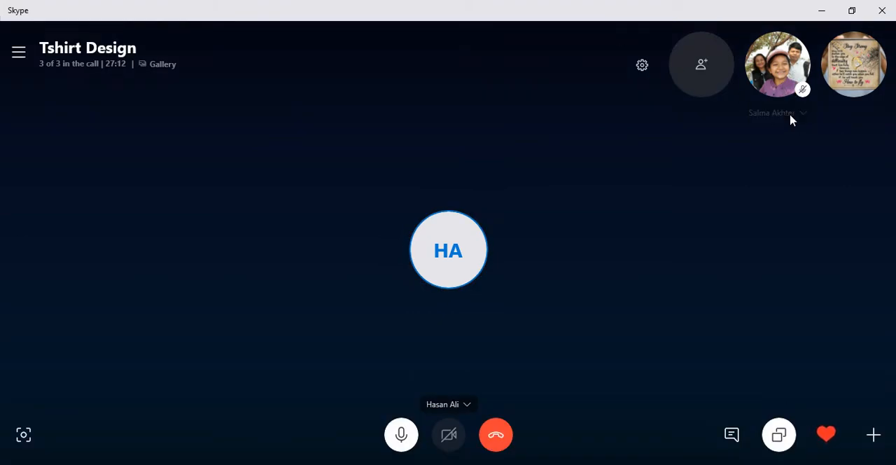
click(790, 119)
click(790, 96)
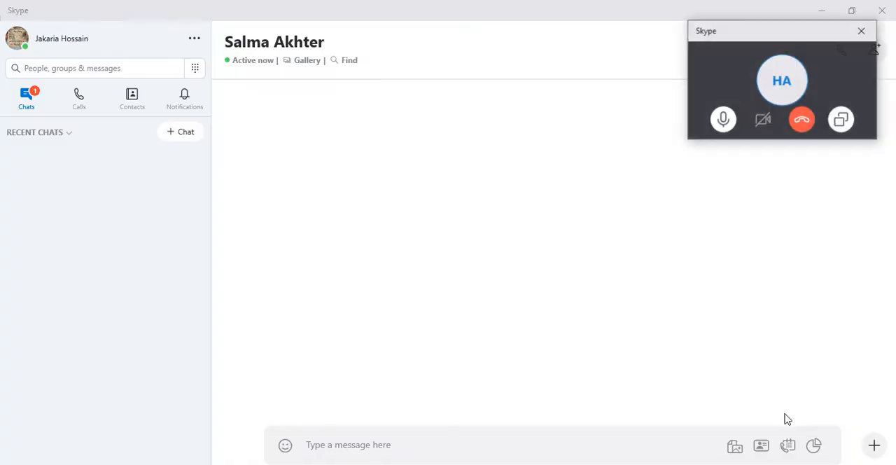
click(345, 445)
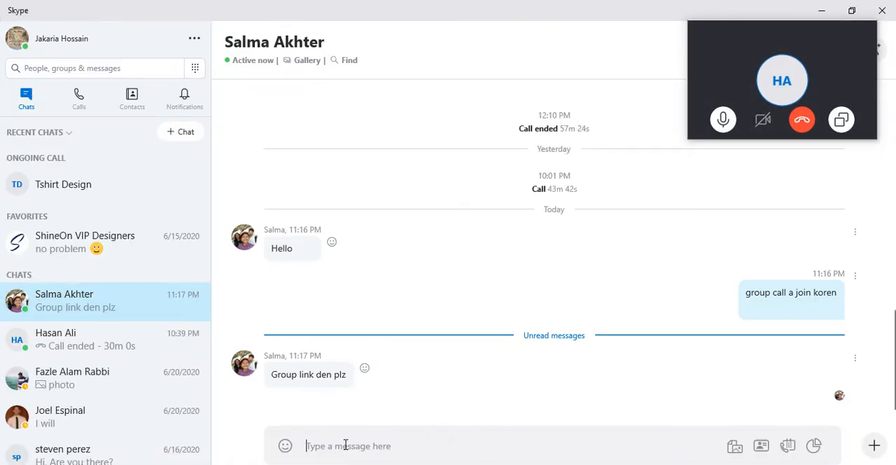
text(apni mute hoye as)
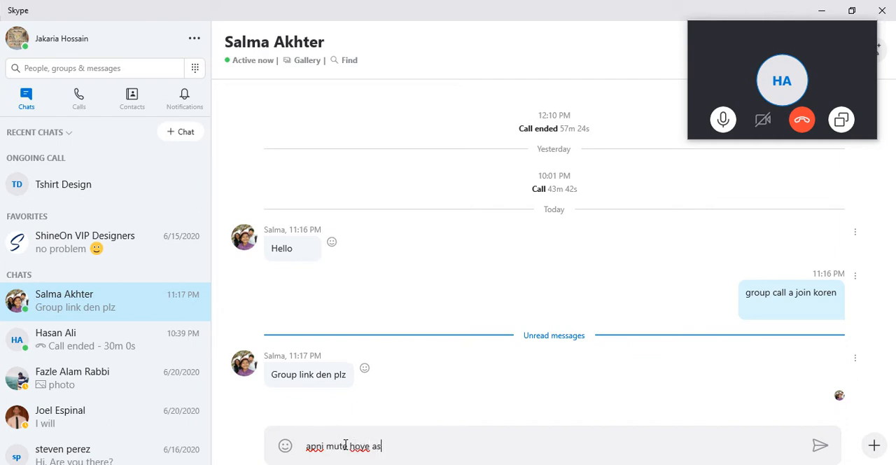
text(en)
key(Return)
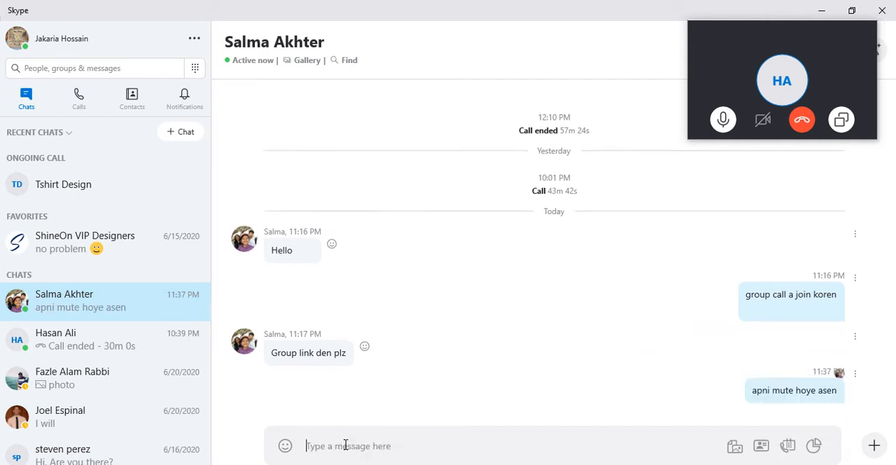
- Send "unmute koren" in the same chat, move the floating call window lower and return to Illustrator
text(unmute kore)
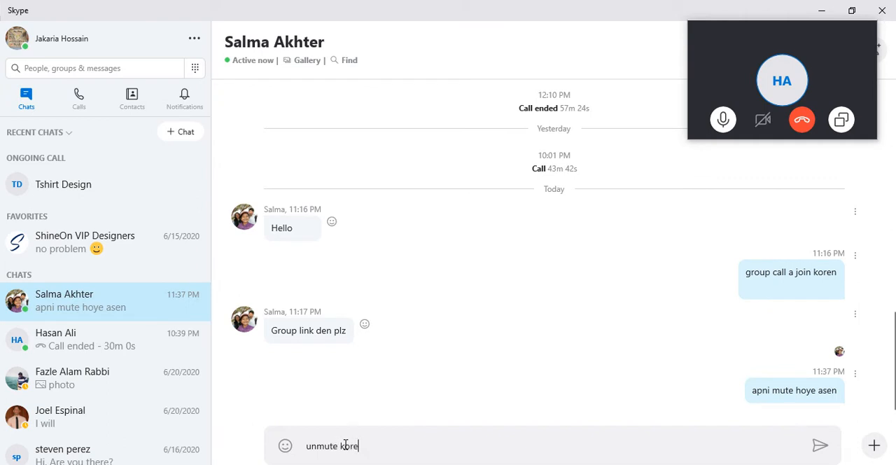
text(n)
key(Return)
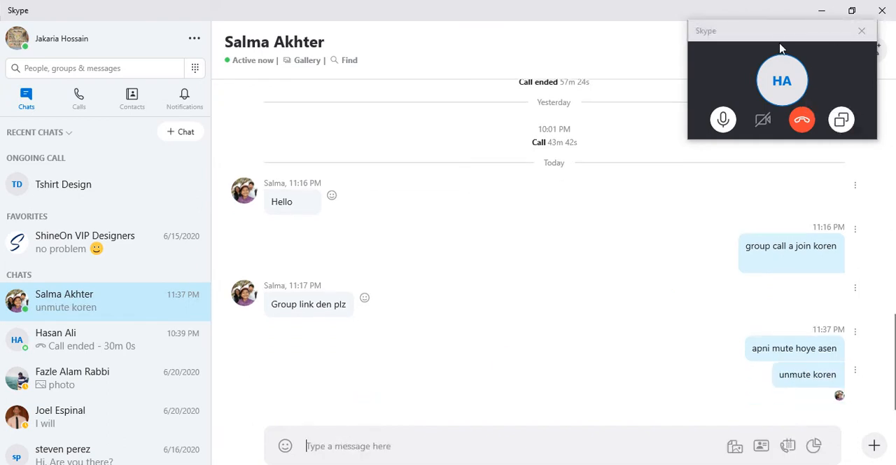
drag(765, 32, 752, 132)
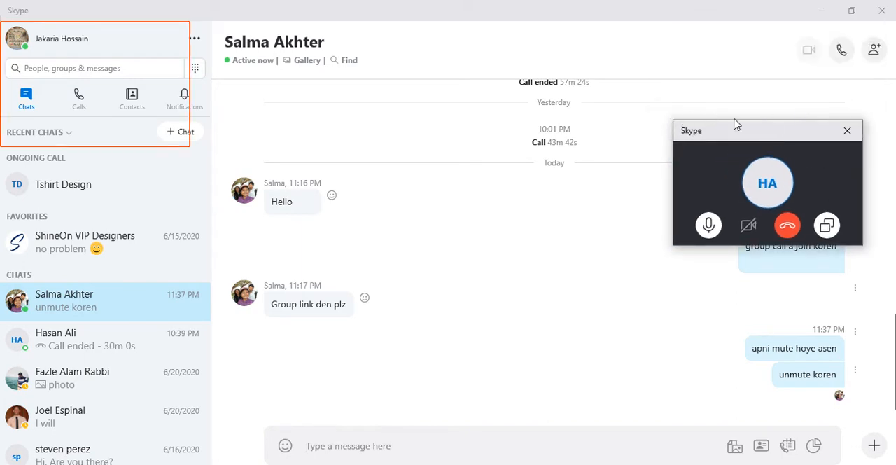
click(822, 11)
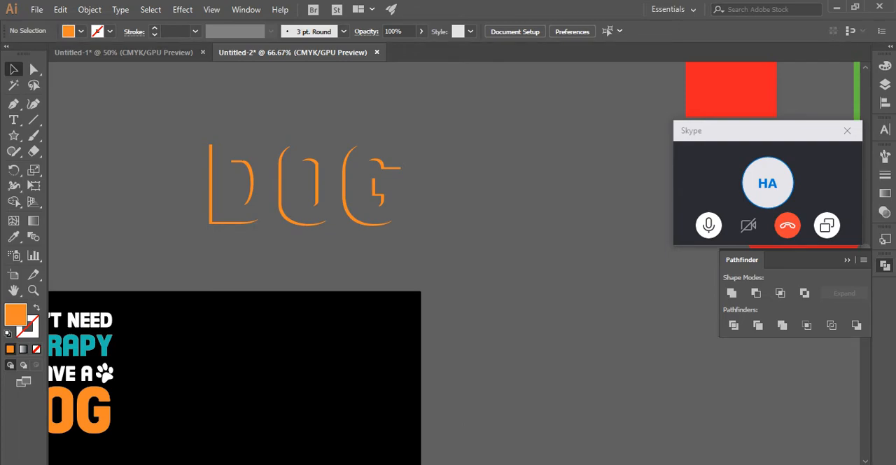
- Go back to the ongoing Tshirt Design call in Skype, inspect the muted participant's options again and minimize Skype
click(552, 428)
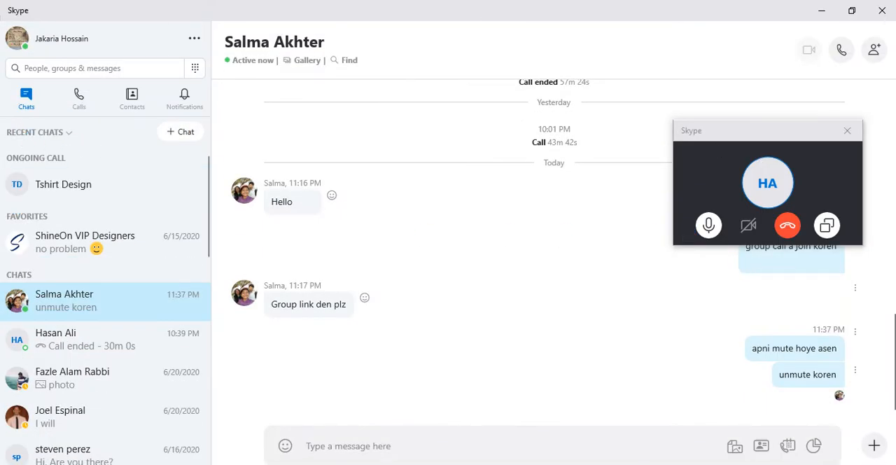
click(68, 189)
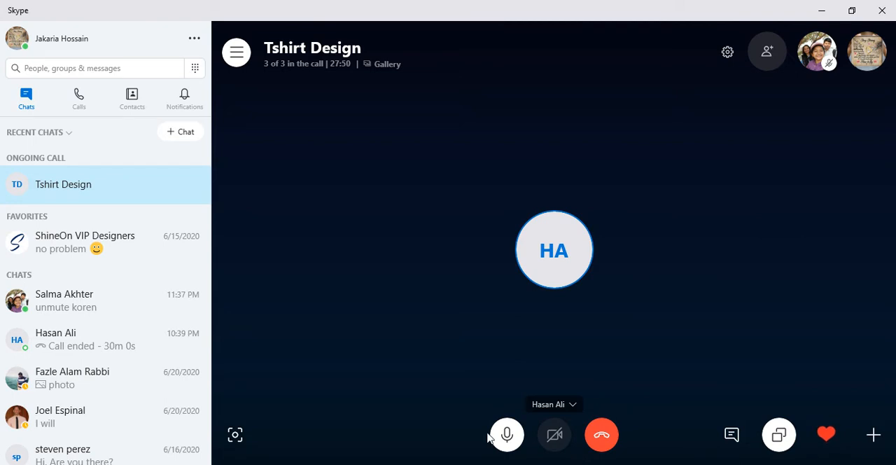
mouse_move(503, 438)
click(840, 87)
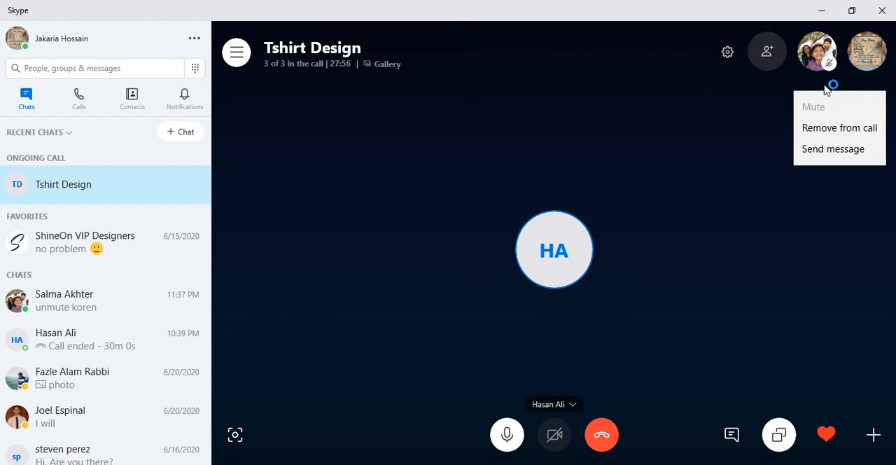
click(831, 66)
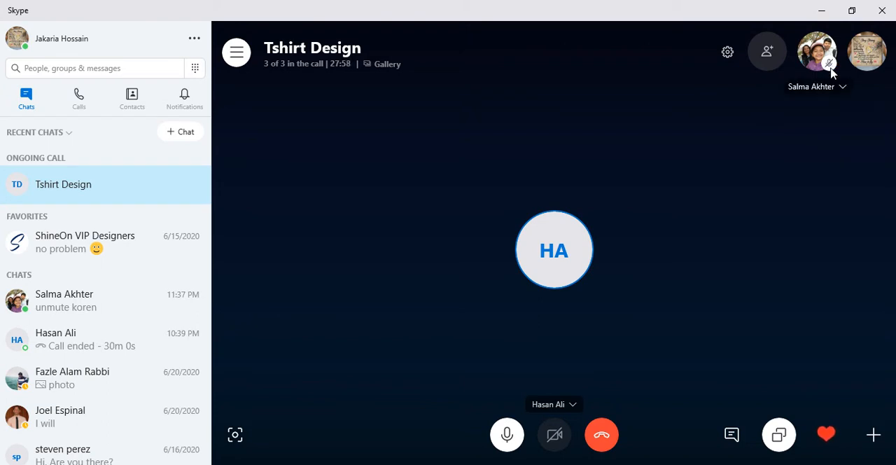
click(822, 10)
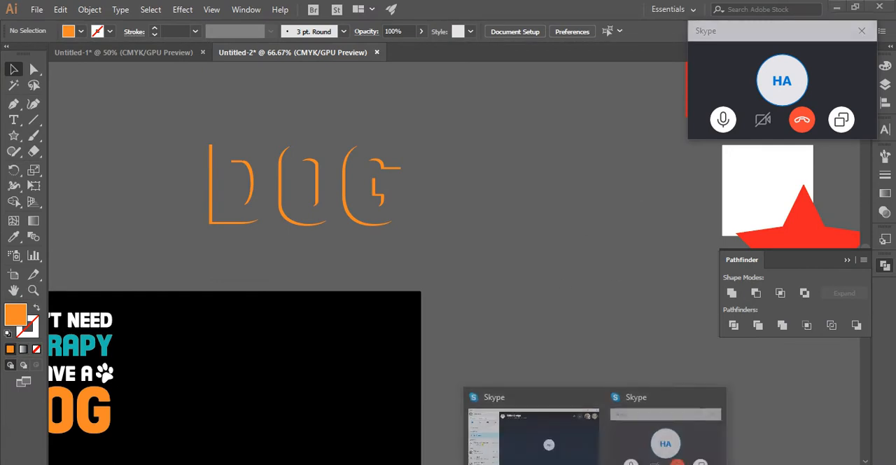
- Switch to Skype and remove the muted participant from the Tshirt Design call
click(576, 441)
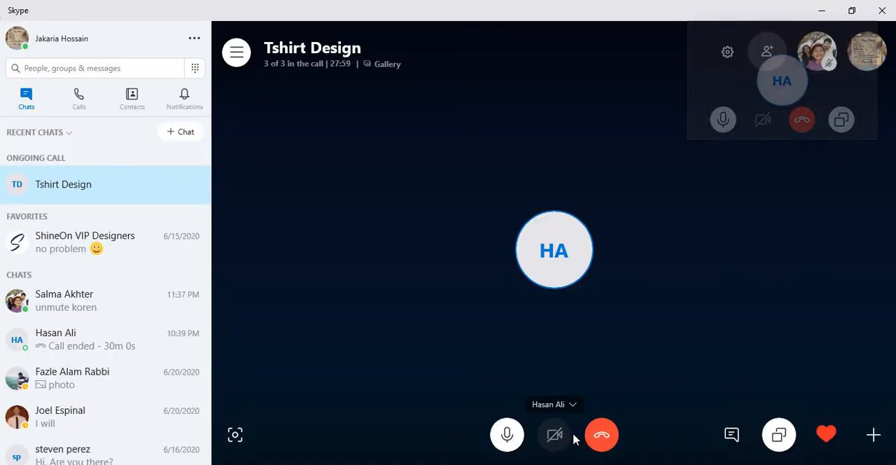
click(831, 67)
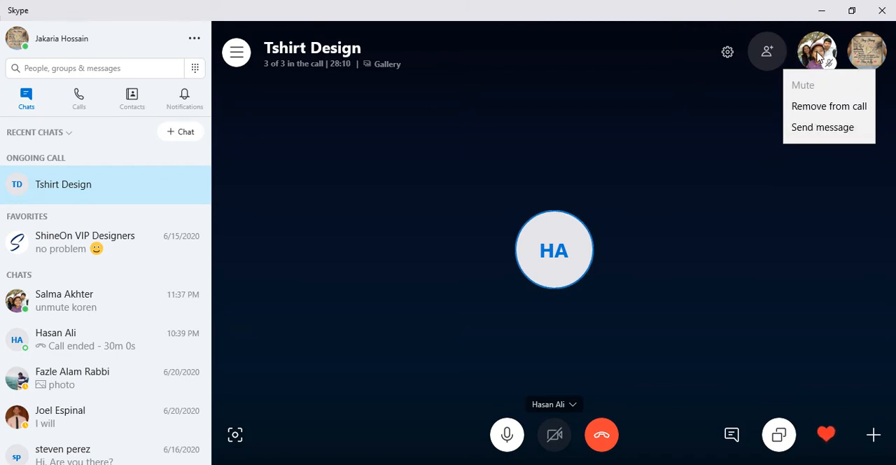
click(710, 135)
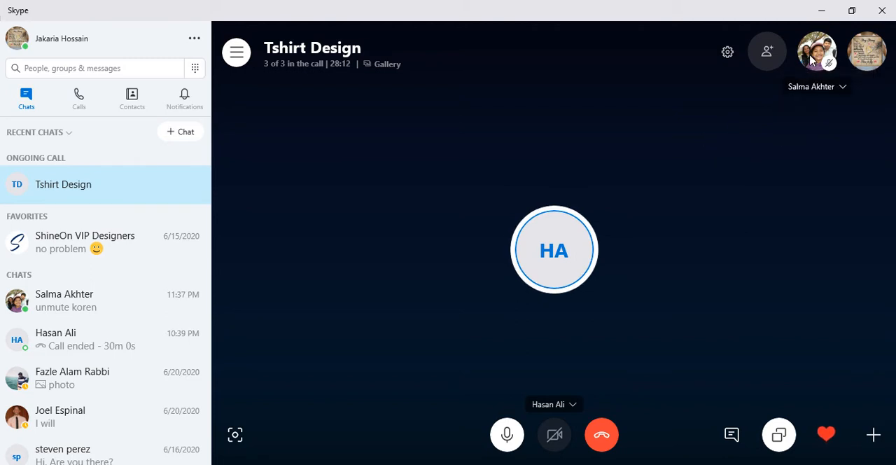
click(817, 86)
click(805, 94)
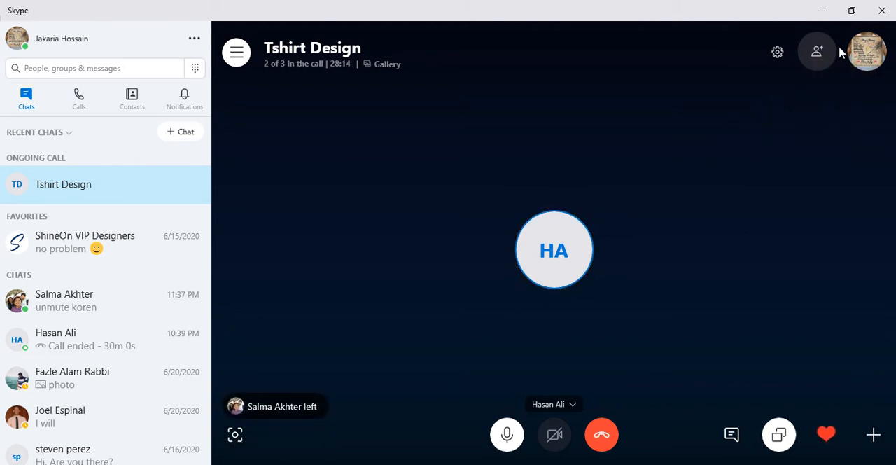
- Add the missing group member back to the Tshirt Design call and return to Illustrator
click(817, 51)
click(338, 226)
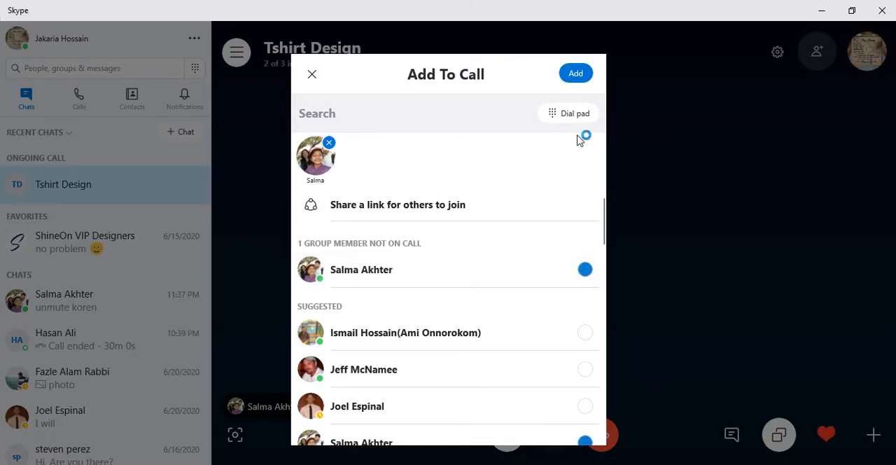
click(575, 74)
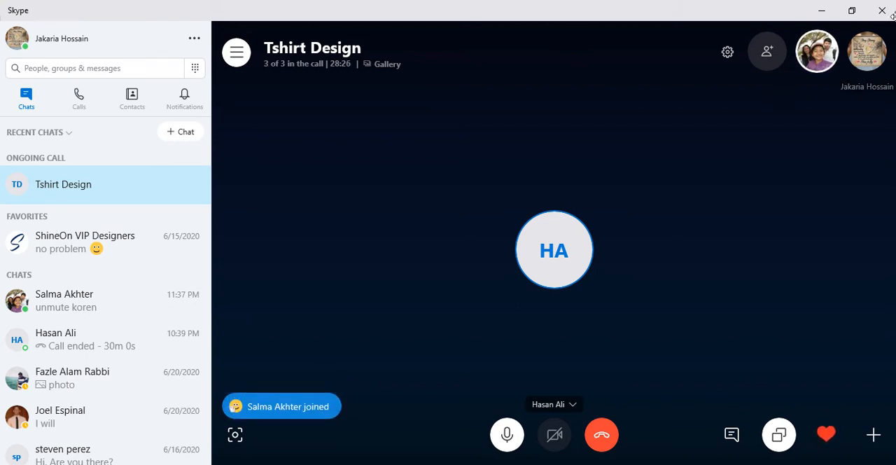
click(821, 10)
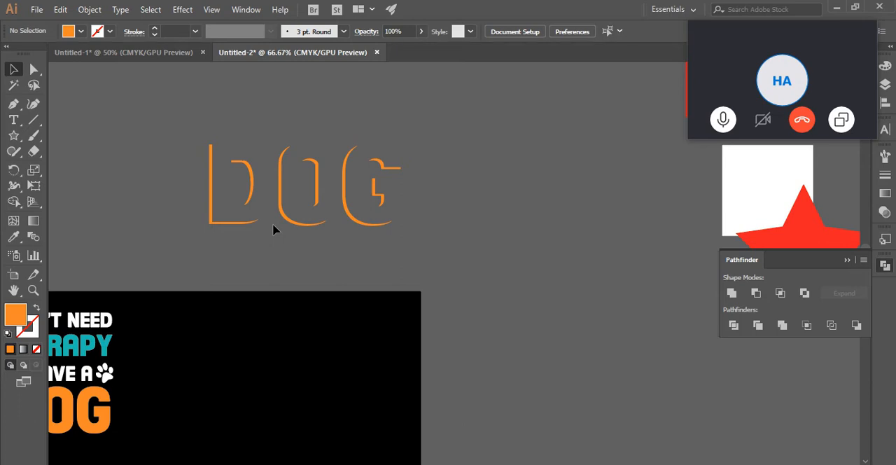
- Undo the Minus Front on the DOG lettering and move the green and orange copies together onto the black artboard
key(ctrl+z)
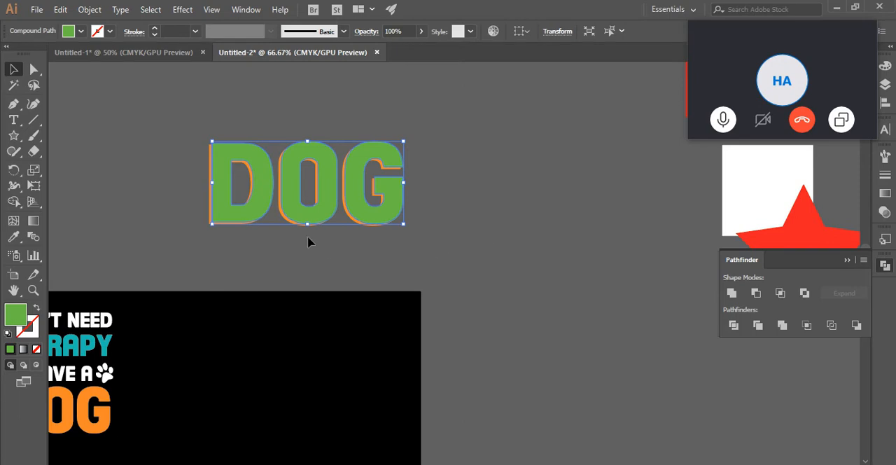
click(259, 137)
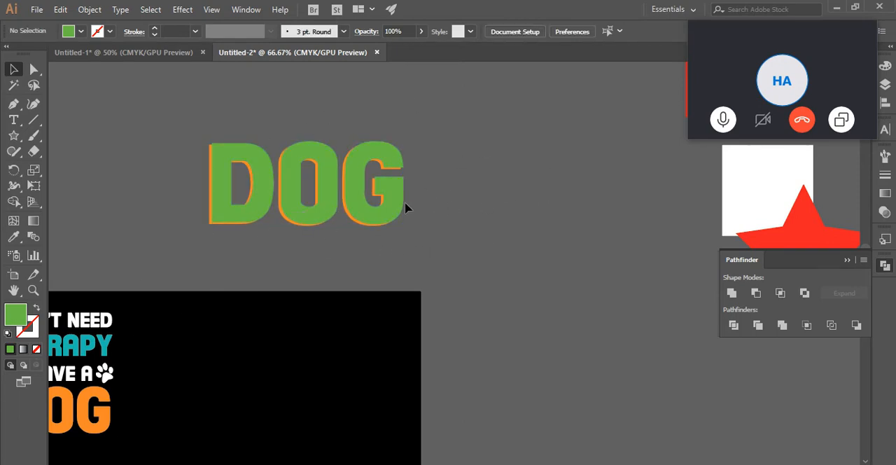
click(356, 206)
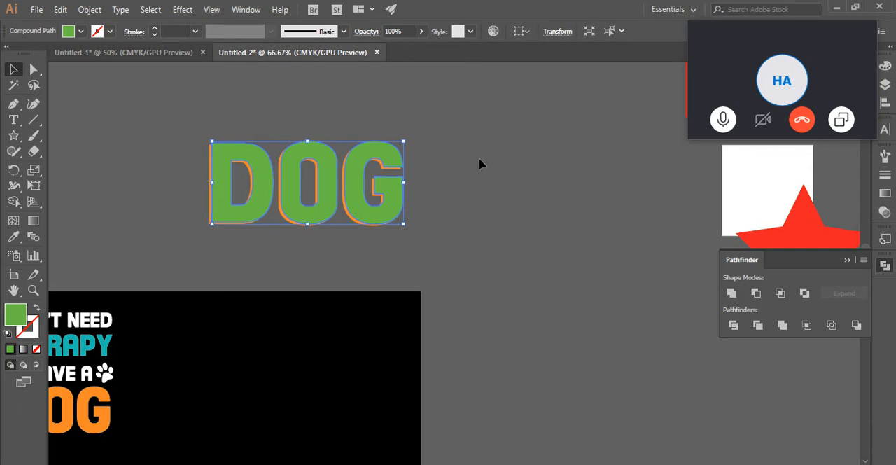
drag(469, 161, 270, 240)
drag(323, 200, 303, 398)
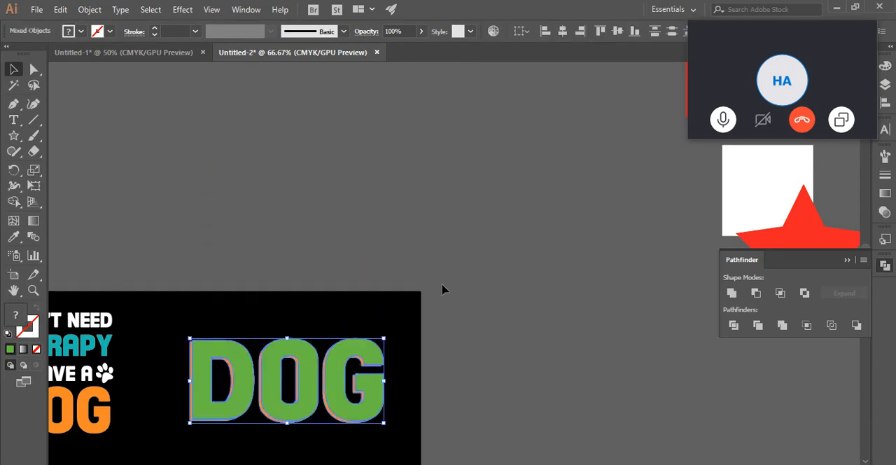
- Nudge the green DOG lettering slightly up and to the right so more of the orange copy shows as a shadow
scroll(441, 289, down, 3)
click(507, 257)
click(280, 322)
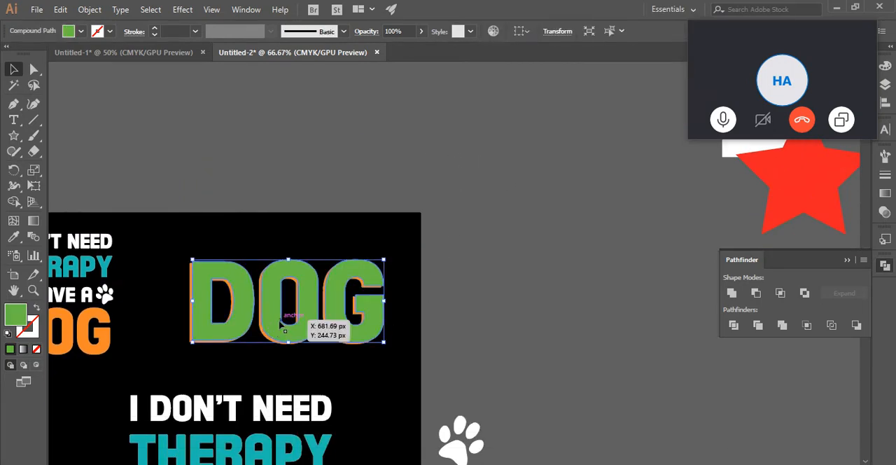
key(Up)
key(Up)
key(Up)
key(Up)
key(Up)
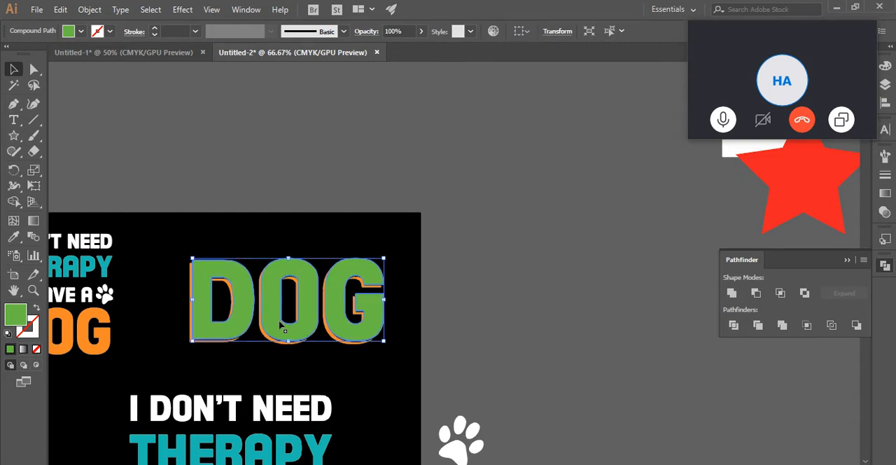
key(Right)
key(Right)
key(Right)
key(Right)
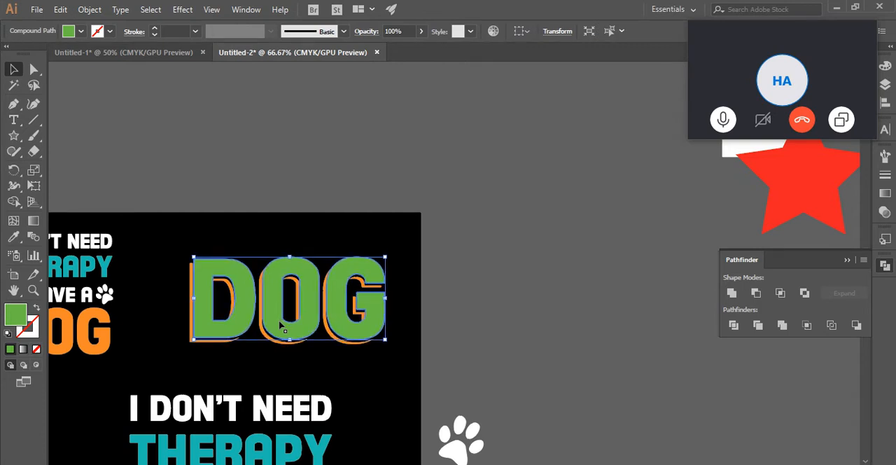
key(Down)
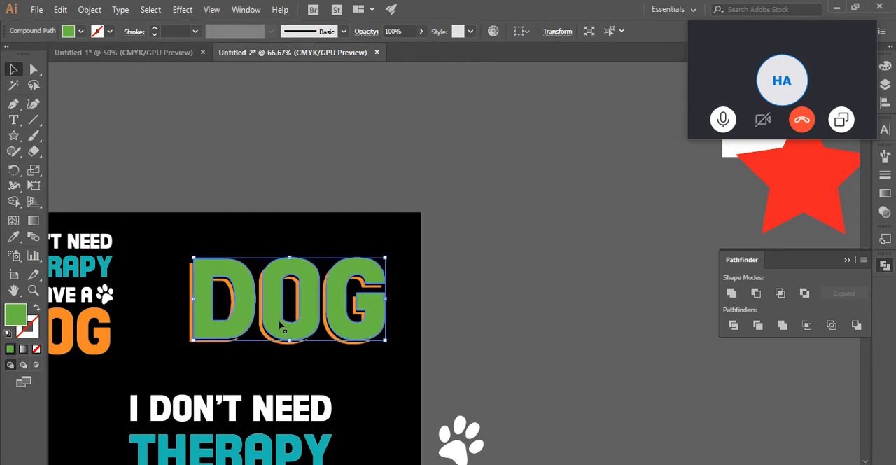
click(453, 266)
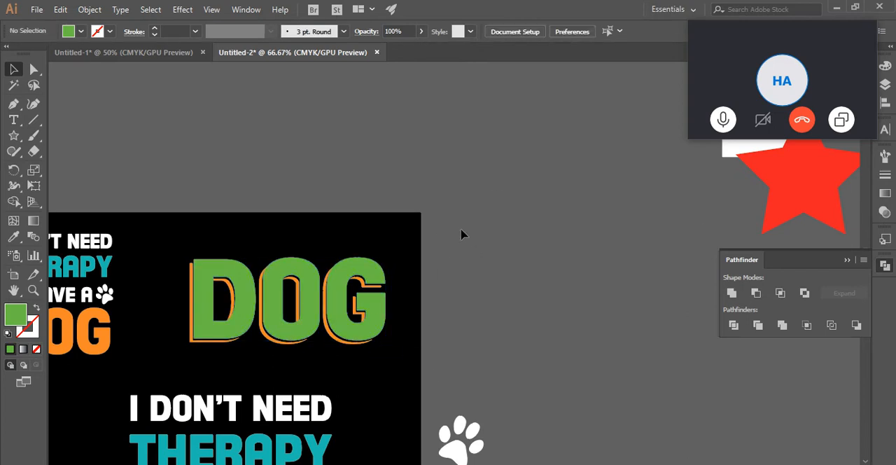
- Scale the green and orange DOG lettering down together to about two thirds of its size above the slogan
scroll(626, 230, down, 4)
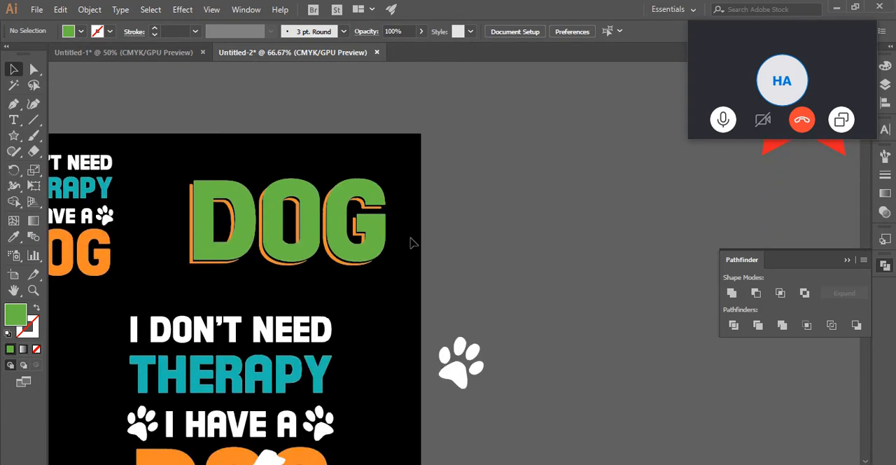
drag(435, 168, 297, 215)
scroll(504, 231, up, 1)
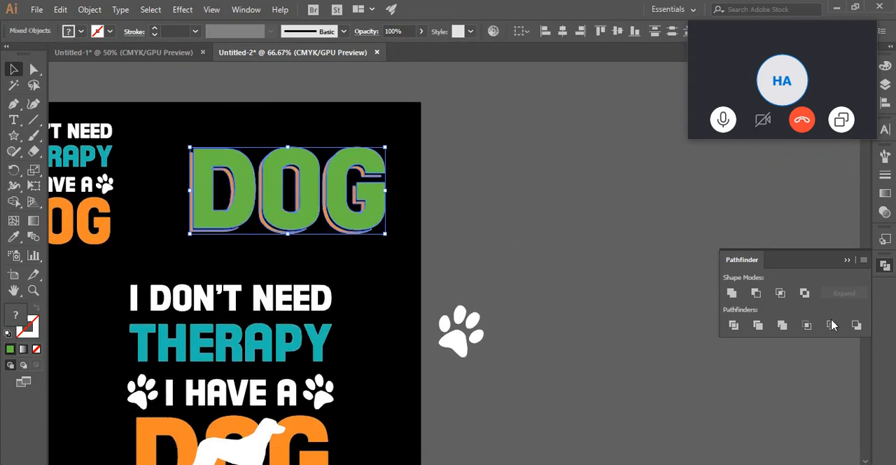
scroll(472, 255, up, 2)
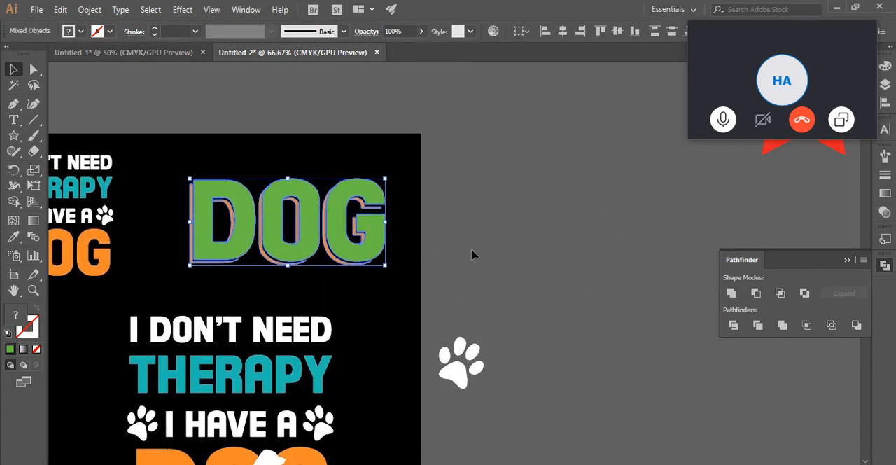
click(467, 209)
drag(257, 277, 194, 226)
drag(385, 243, 316, 213)
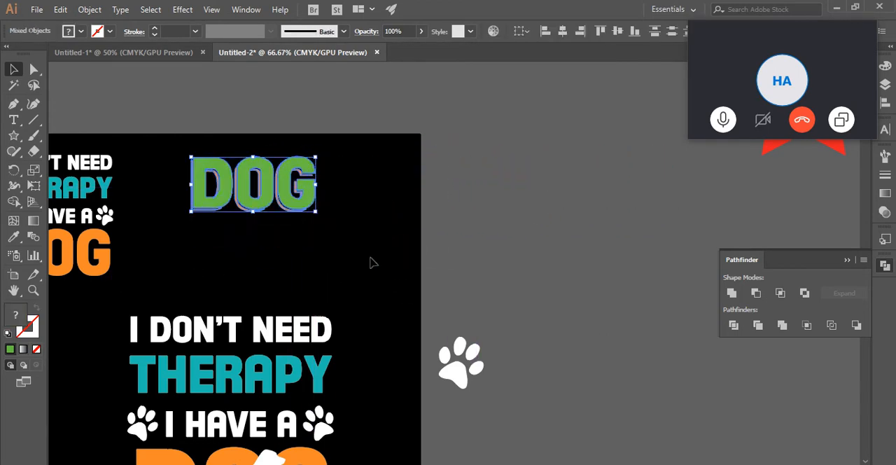
click(372, 257)
- Start an Offset Path on the white dog silhouette over the orange DOG lettering, with the offset set to 5 px
scroll(368, 260, down, 1)
drag(359, 352, 454, 173)
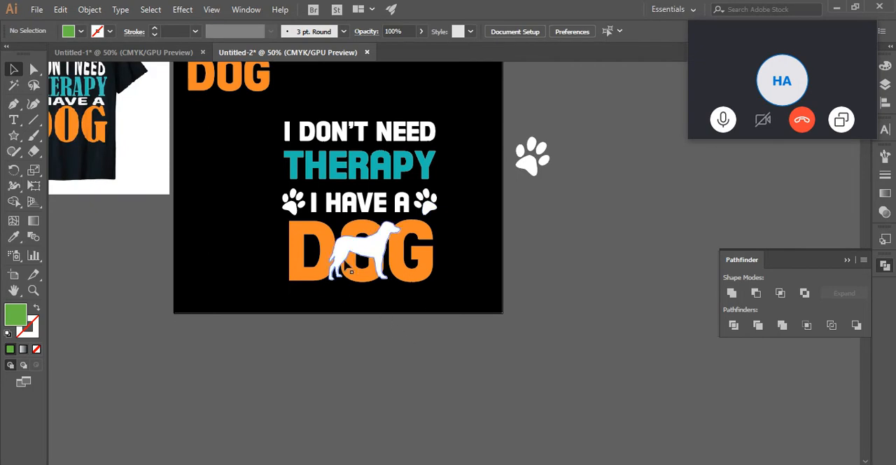
scroll(490, 260, up, 1)
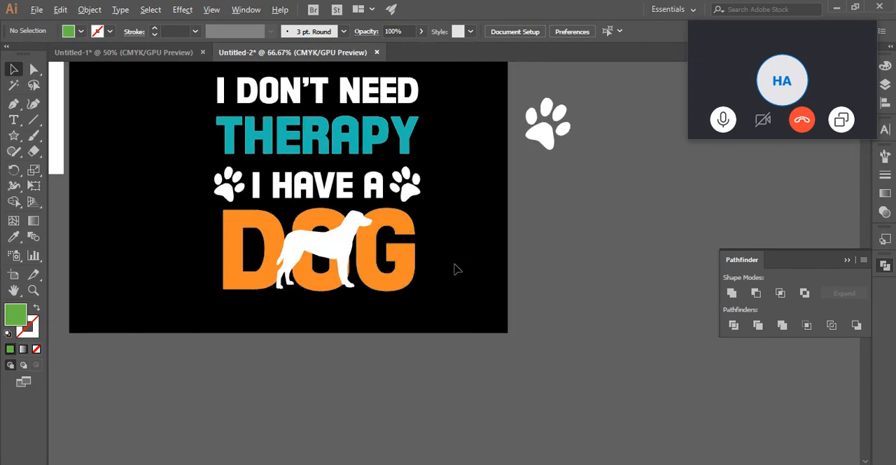
scroll(511, 308, up, 2)
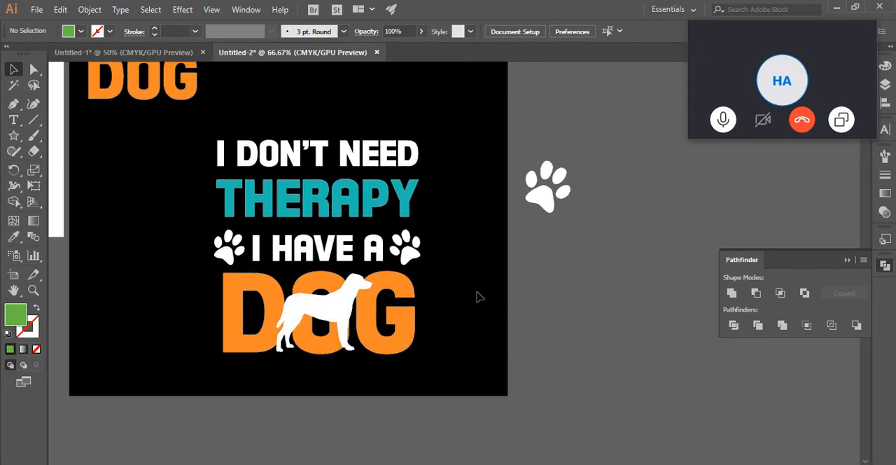
click(329, 313)
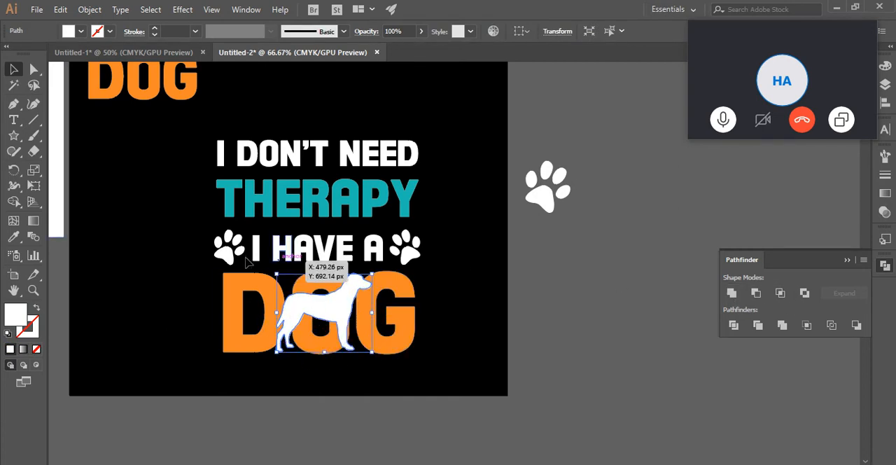
click(731, 293)
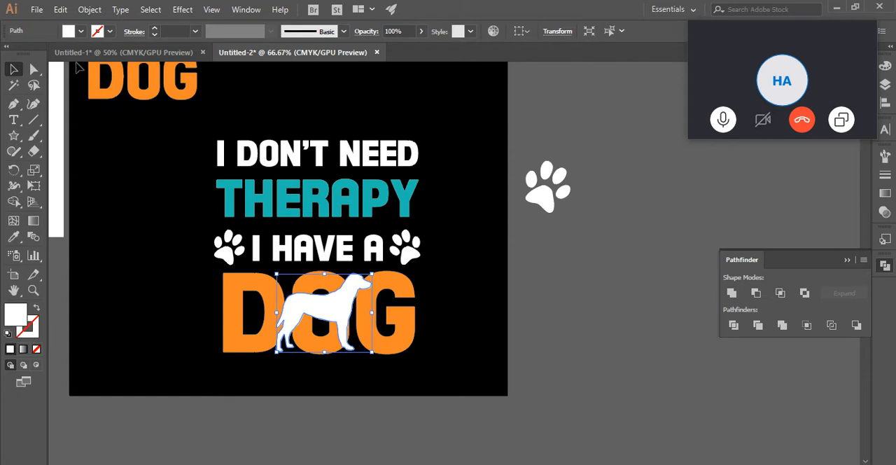
click(90, 10)
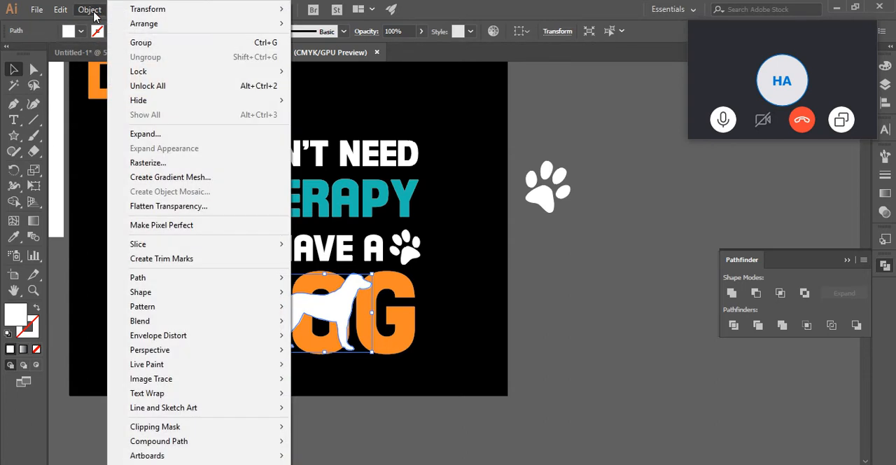
mouse_move(238, 278)
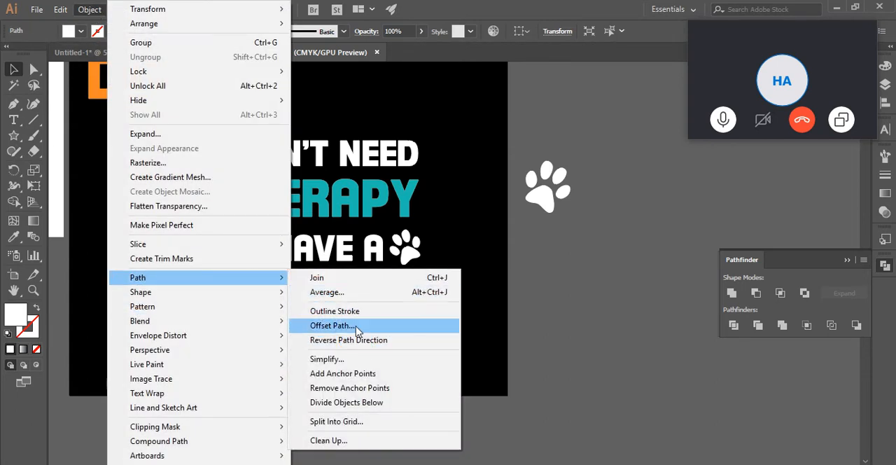
click(333, 325)
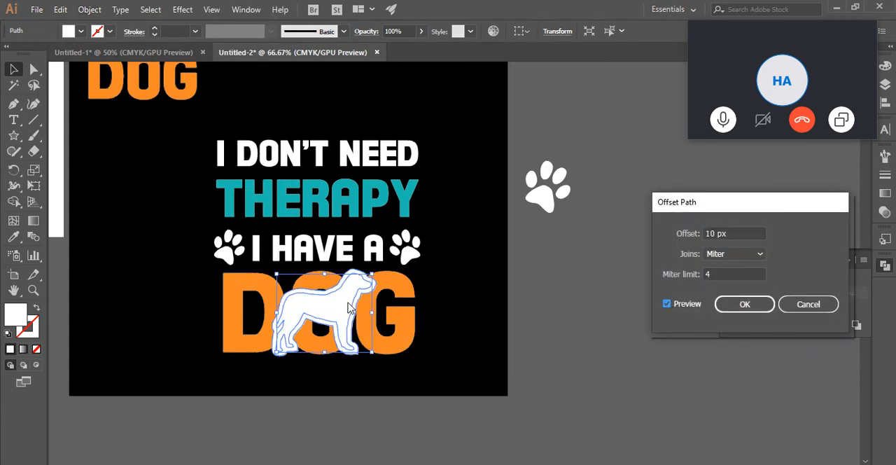
click(737, 234)
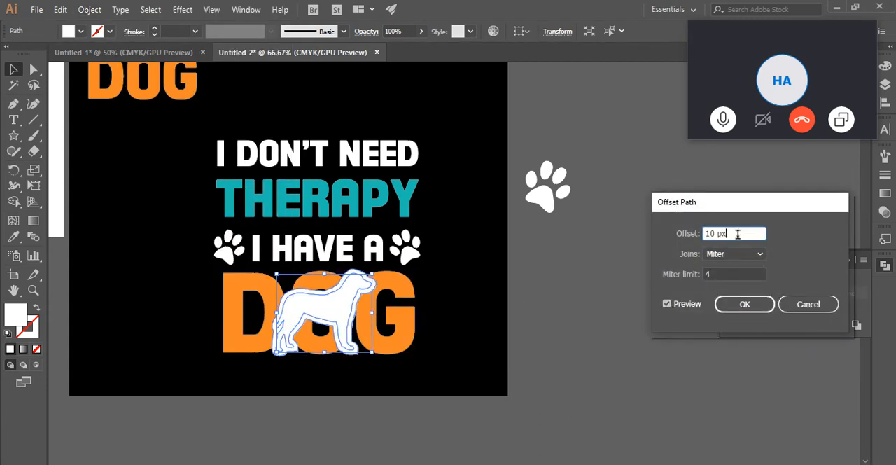
key(Down)
key(Down)
key(Down)
key(Down)
key(Down)
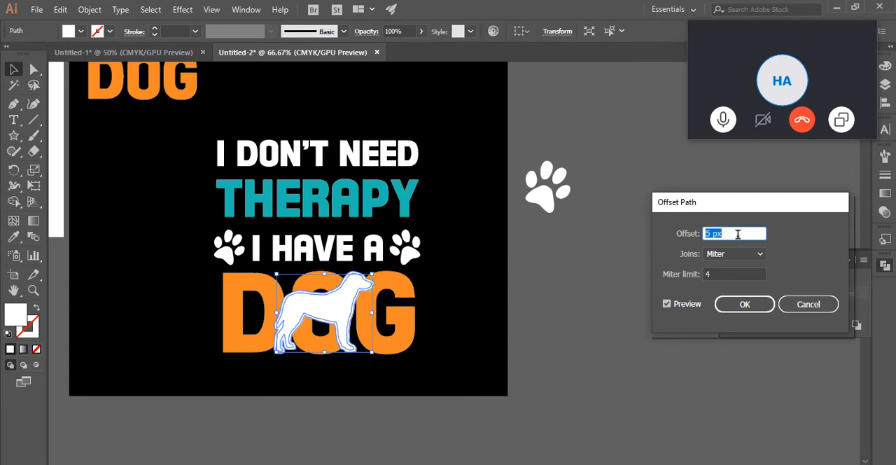
key(Up)
key(Down)
key(Down)
key(Up)
- Set the offset's joins to Round and apply it to the dog silhouette
click(727, 254)
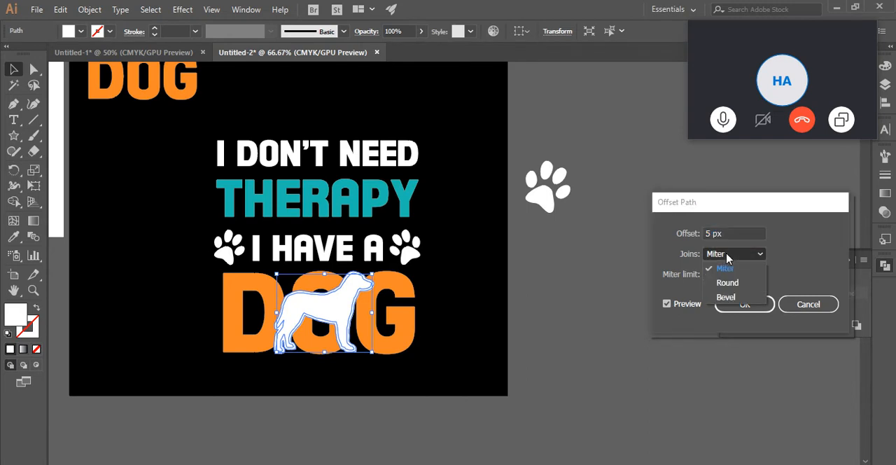
click(731, 282)
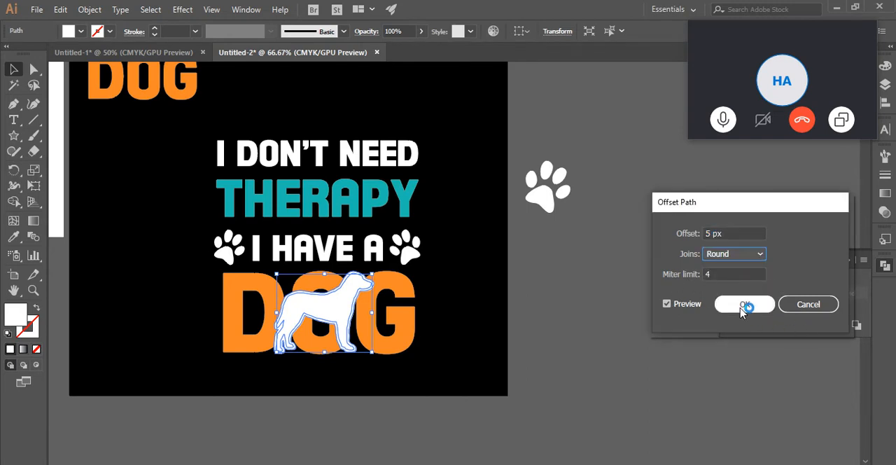
click(741, 305)
click(452, 306)
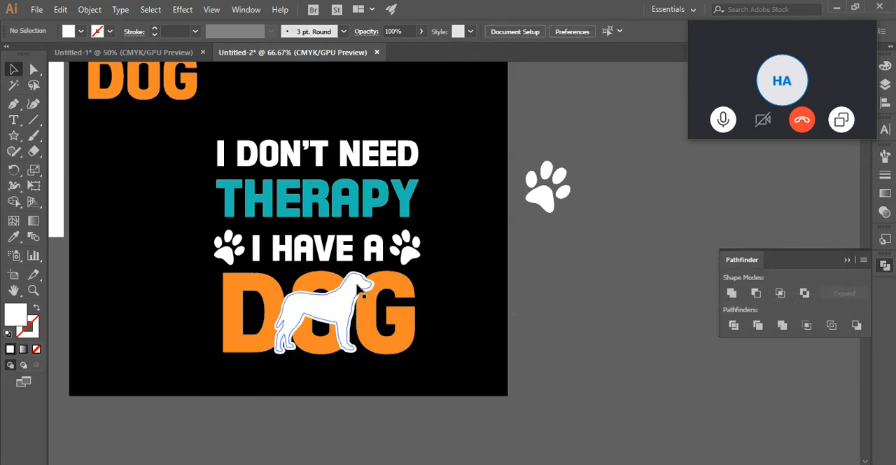
- Merge the dog silhouette and its offset outline into one shape with Unite
click(356, 282)
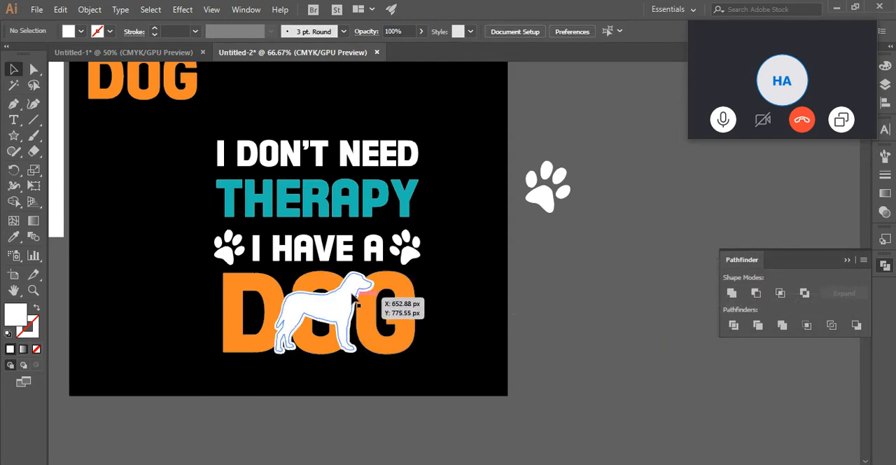
scroll(361, 281, up, 3)
click(598, 244)
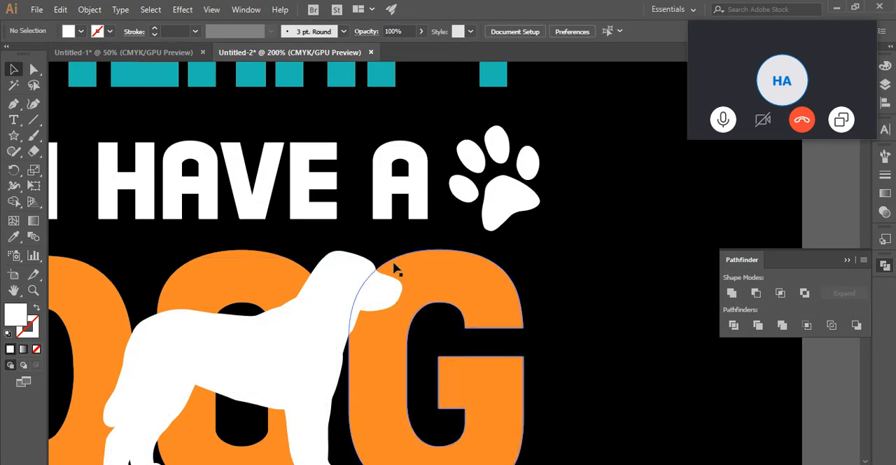
drag(346, 283, 350, 287)
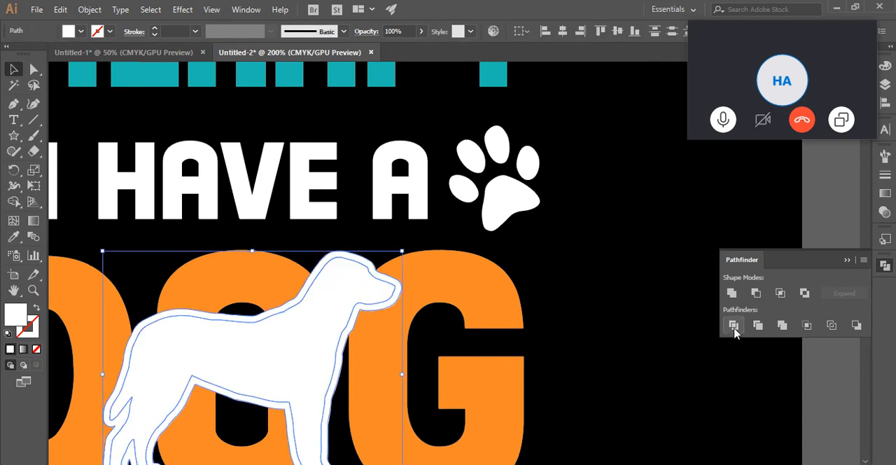
click(735, 297)
click(590, 323)
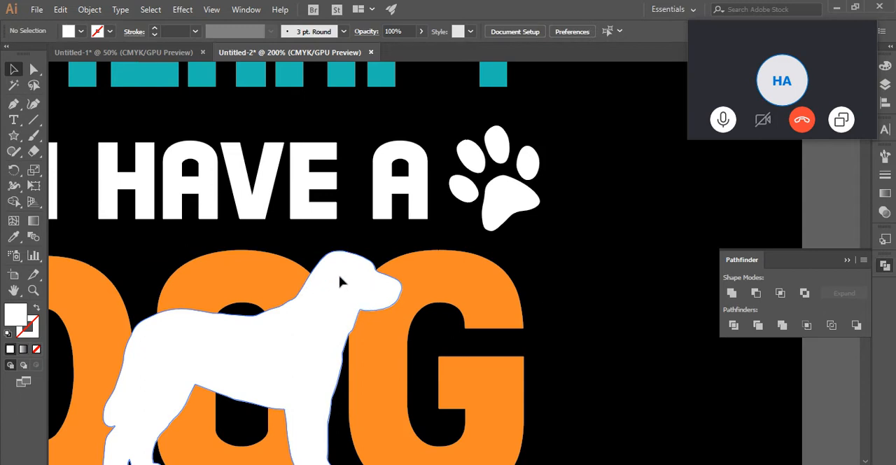
- Make the orange DOG letters behind the silhouette a compound path and cut the dog shape out of them with Minus Front
scroll(559, 286, down, 2)
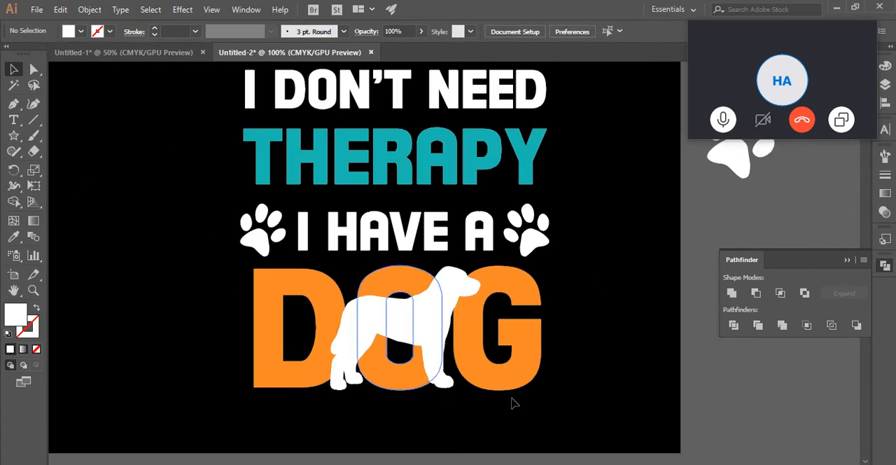
click(263, 379)
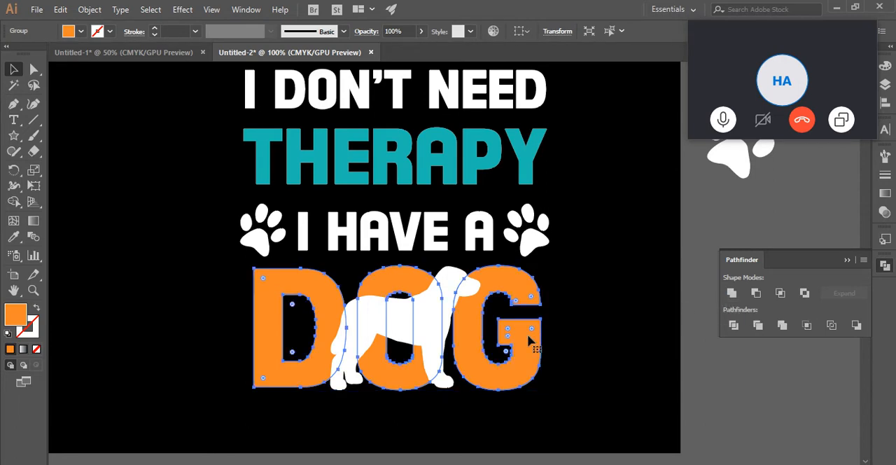
key(ctrl+8)
click(608, 293)
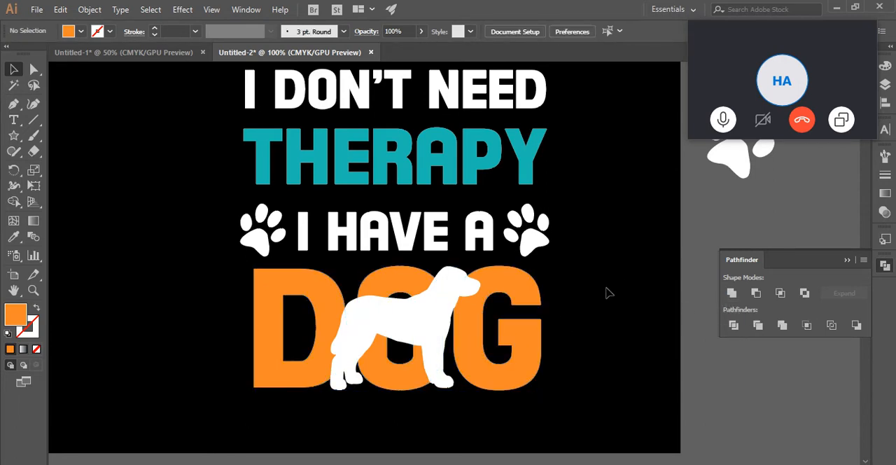
drag(479, 399, 335, 324)
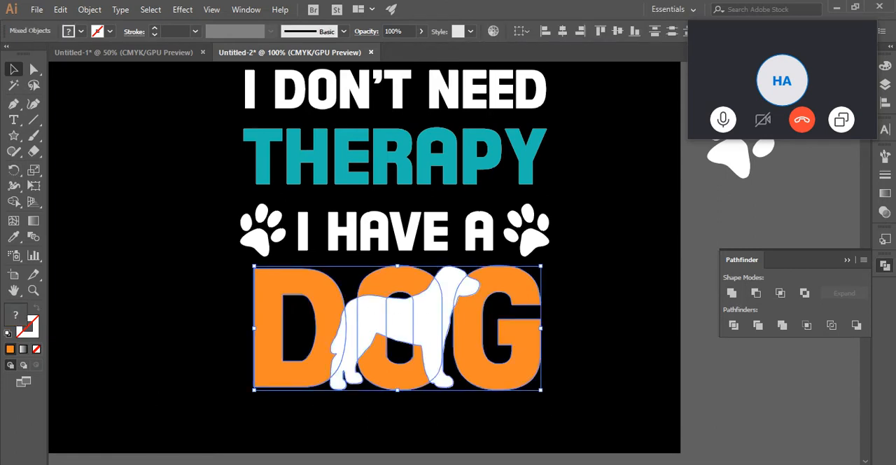
click(755, 294)
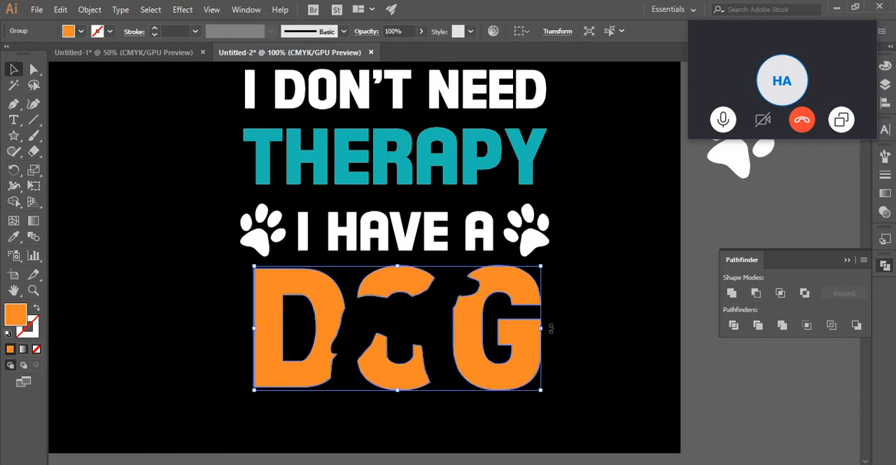
- Paste the copied white dog silhouette in front, in place over the cut-out DOG letters
click(602, 323)
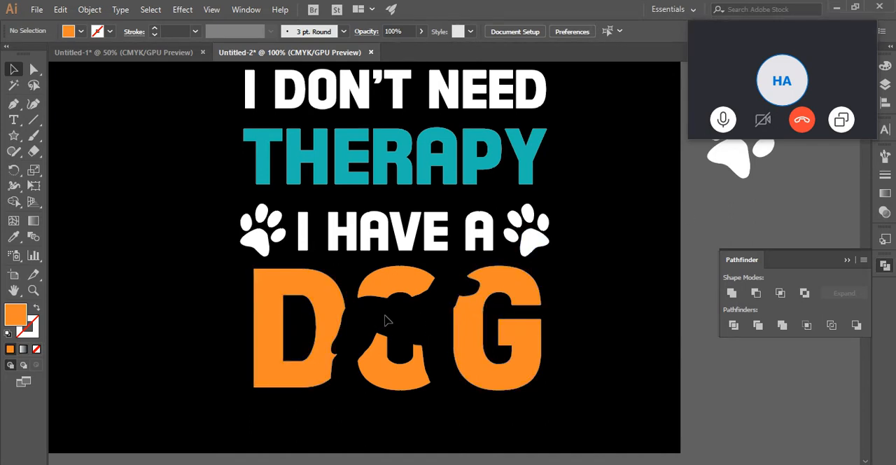
key(ctrl+f)
click(623, 283)
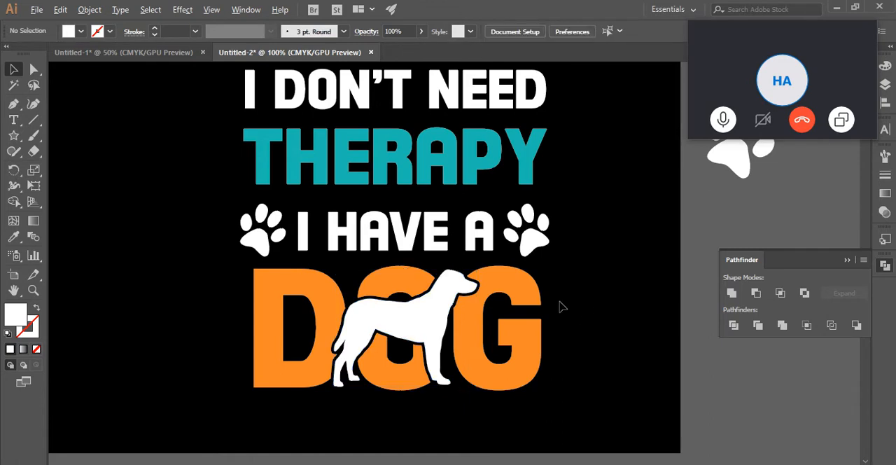
- Examine the finished lettering with the dog silhouette, including beside the T-shirt reference and the earlier designs
scroll(560, 305, down, 2)
drag(602, 303, 458, 330)
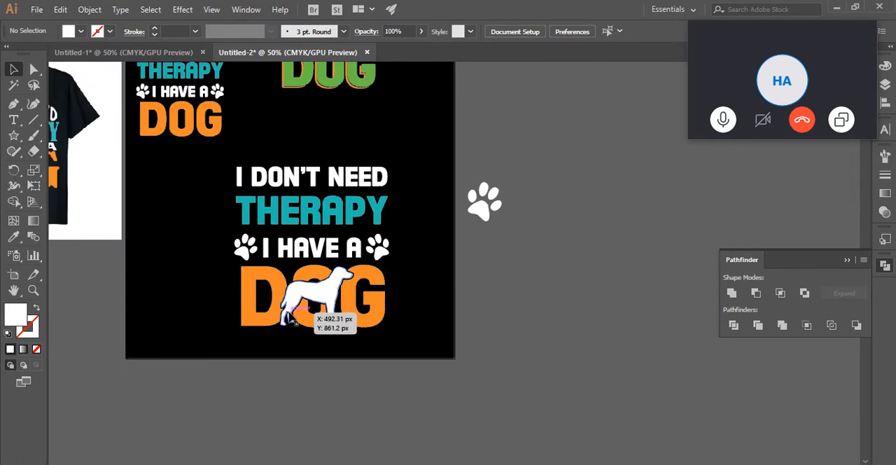
scroll(274, 267, up, 1)
scroll(432, 281, up, 1)
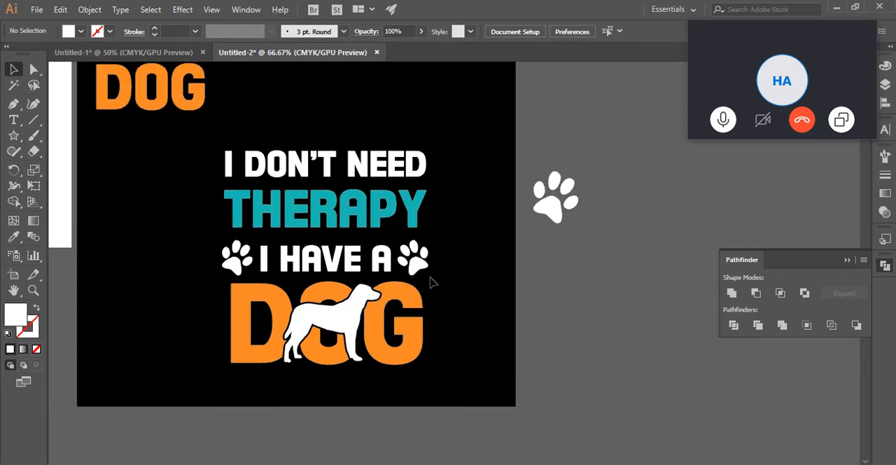
drag(465, 197, 550, 263)
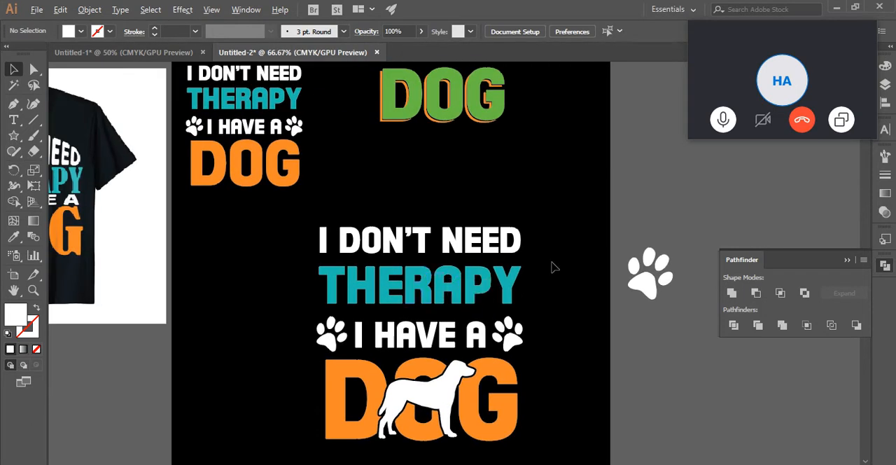
scroll(552, 267, down, 1)
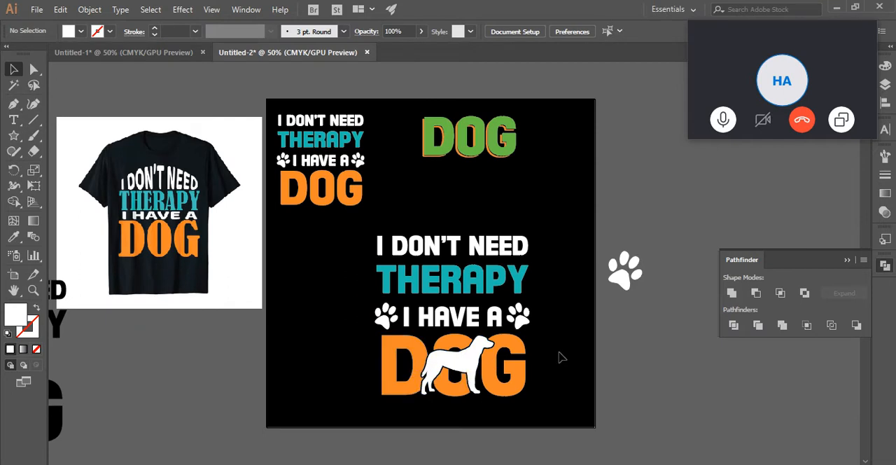
scroll(551, 324, up, 1)
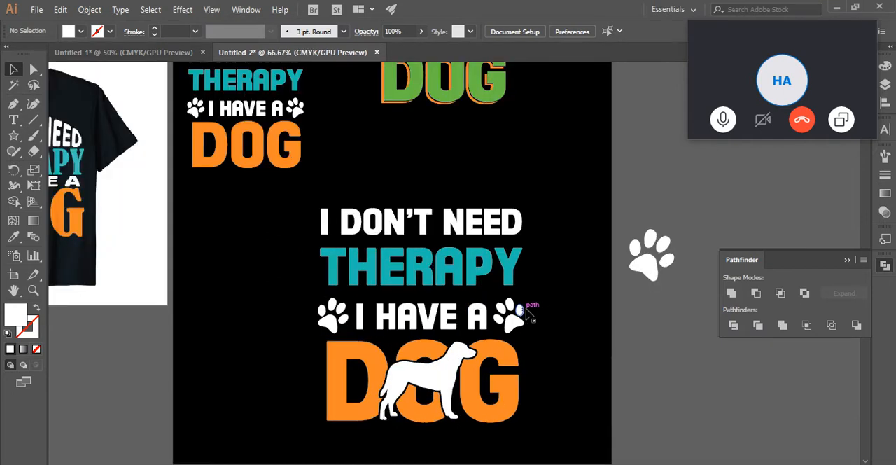
scroll(529, 312, down, 1)
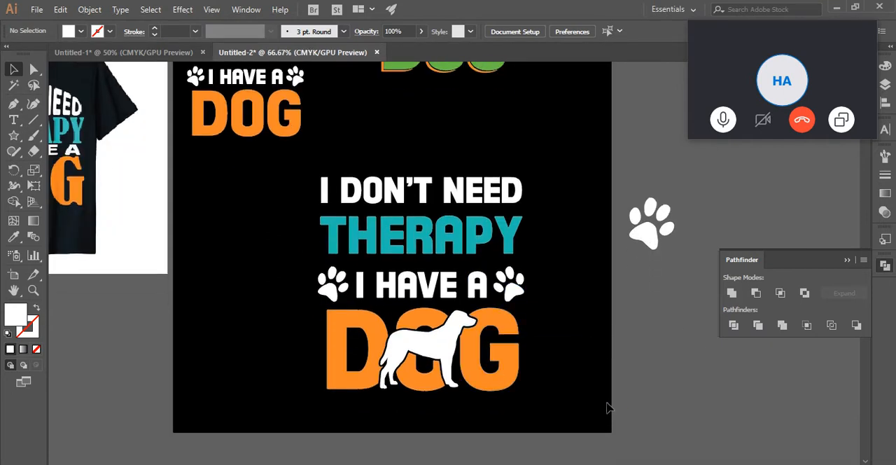
click(434, 350)
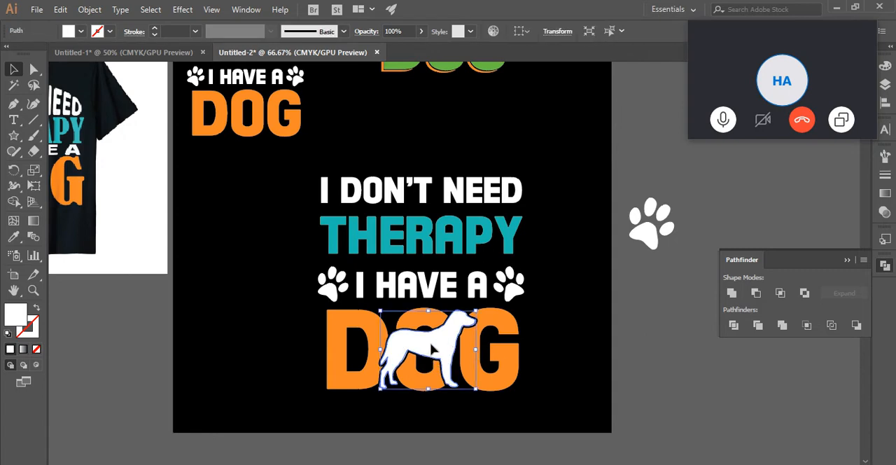
click(608, 264)
- Scale down the whole finished lettering design with the dog and move it toward the artboard's right edge
scroll(588, 280, up, 2)
scroll(585, 284, down, 2)
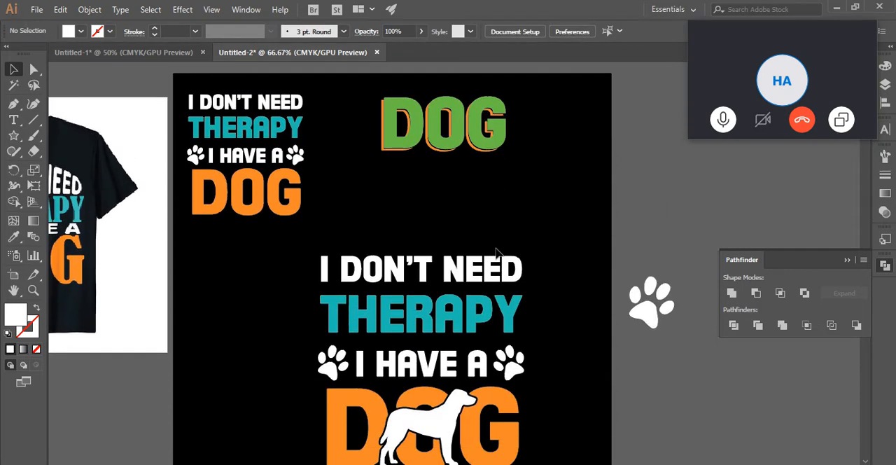
scroll(553, 283, down, 2)
drag(581, 110, 286, 330)
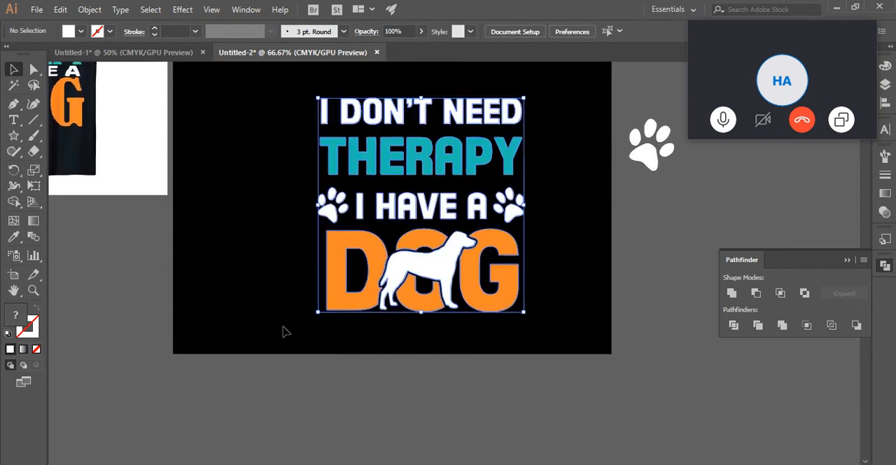
drag(530, 317, 561, 210)
click(574, 296)
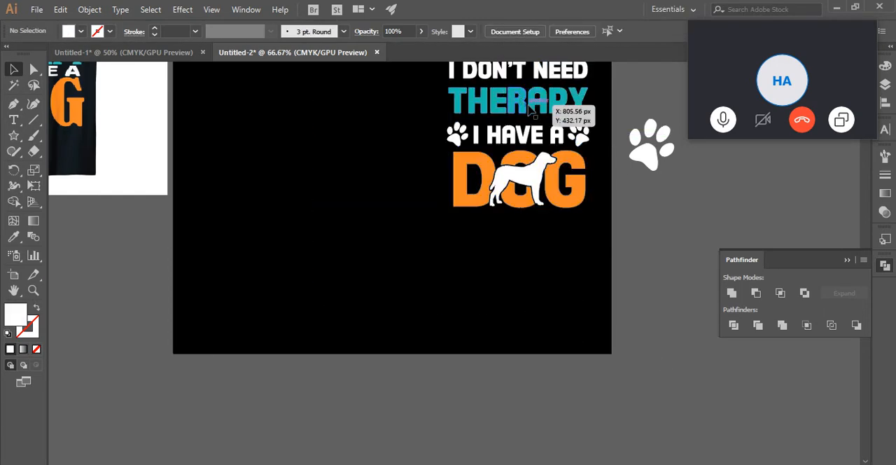
drag(530, 107, 300, 254)
click(445, 266)
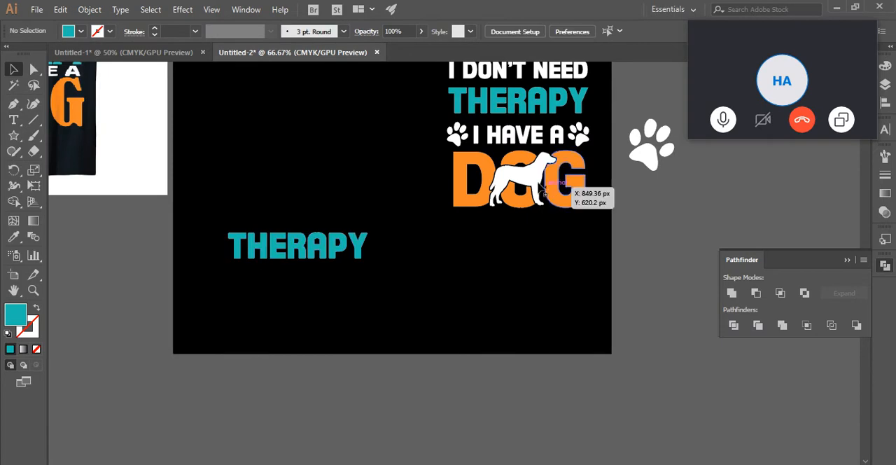
mouse_move(545, 184)
mouse_down()
mouse_move(531, 201)
mouse_move(539, 185)
mouse_up()
scroll(534, 271, down, 1)
scroll(532, 272, up, 3)
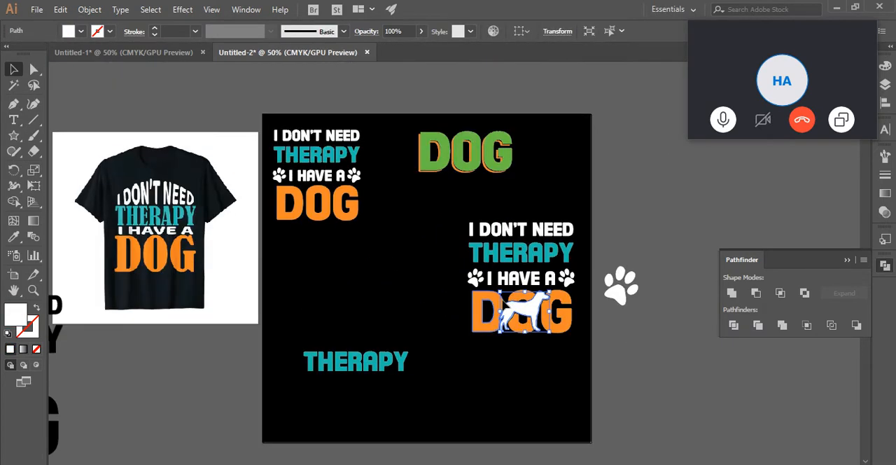
click(329, 214)
click(387, 366)
key(Delete)
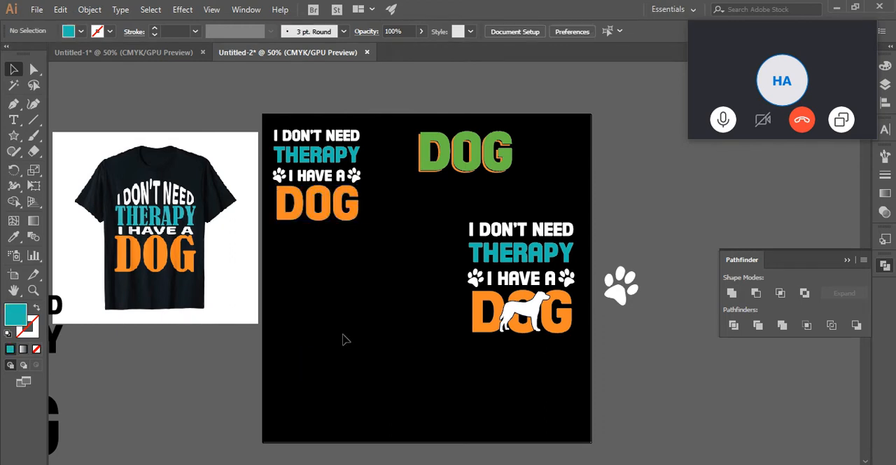
- Duplicate the plain orange DOG lettering into the artboard's empty lower area and place a copy of the white dog silhouette over it
drag(326, 219, 353, 391)
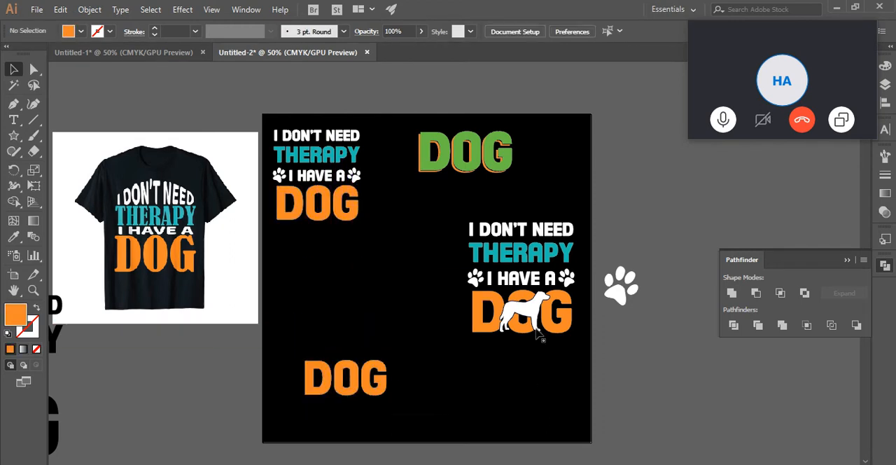
drag(538, 331, 353, 385)
key(ctrl+plus)
key(ctrl+plus)
key(ctrl+plus)
key(ctrl+z)
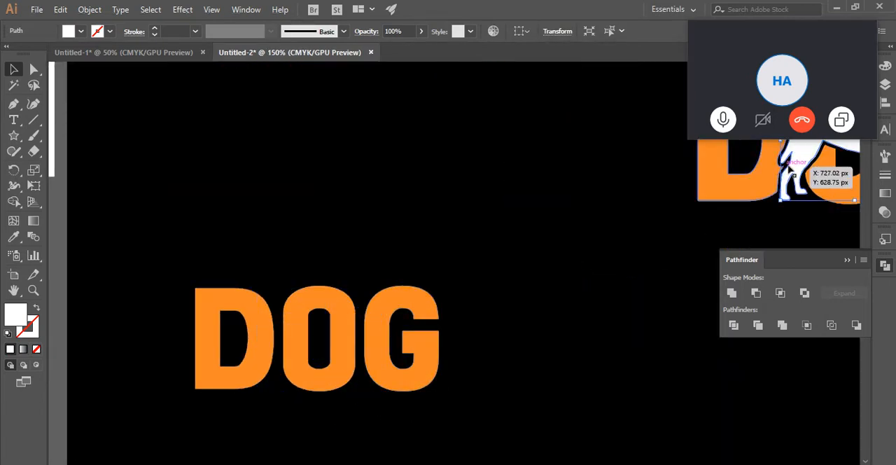
drag(793, 174, 283, 312)
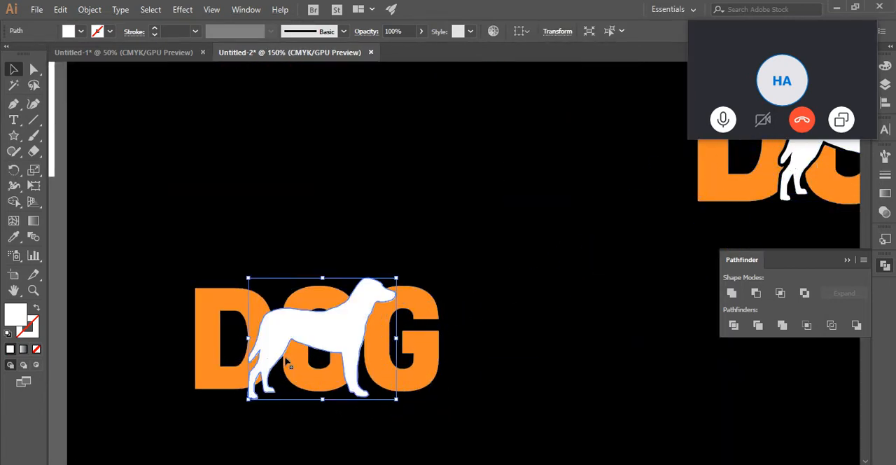
- Enlarge the copied DOG lettering from its center and scale the copied dog silhouette up slightly to suit it
click(434, 364)
drag(440, 337, 505, 337)
click(594, 340)
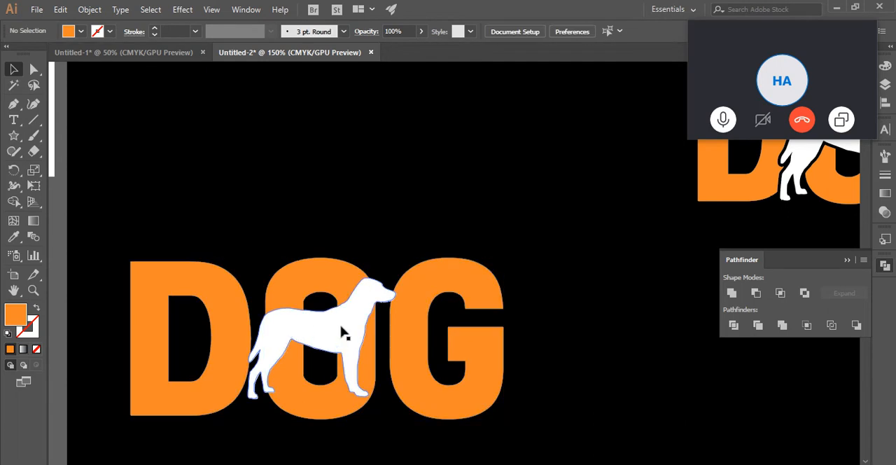
click(343, 334)
drag(395, 278, 408, 269)
click(520, 296)
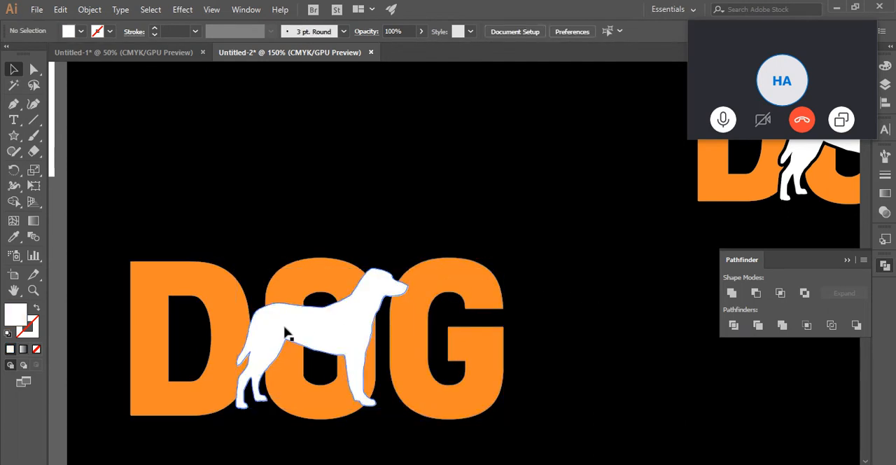
- Apply Offset Path to the copied dog silhouette with a 5 px offset and Round joins
click(285, 334)
click(89, 9)
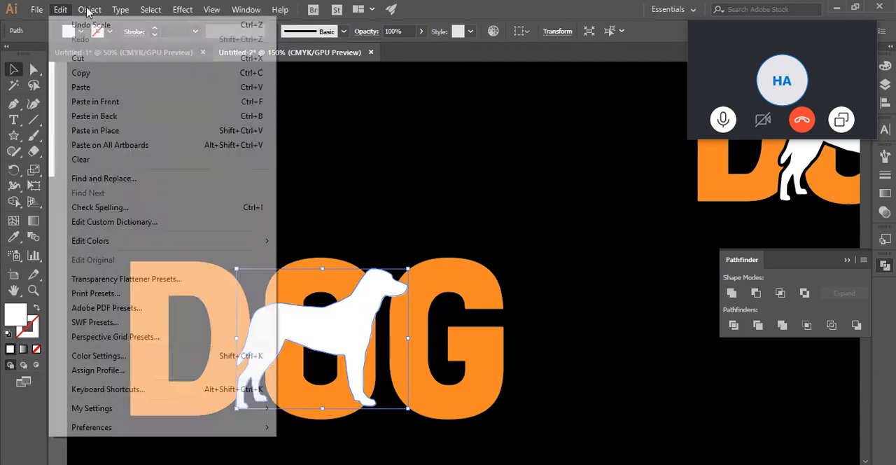
mouse_move(89, 9)
mouse_move(273, 281)
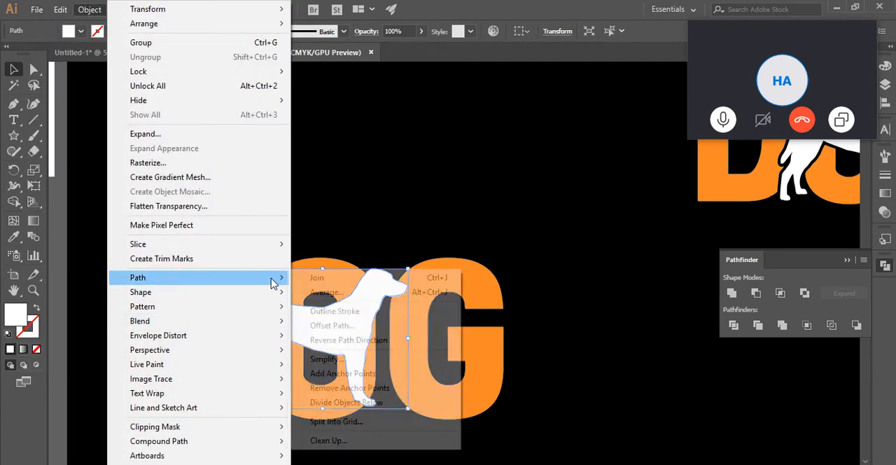
click(326, 326)
click(692, 306)
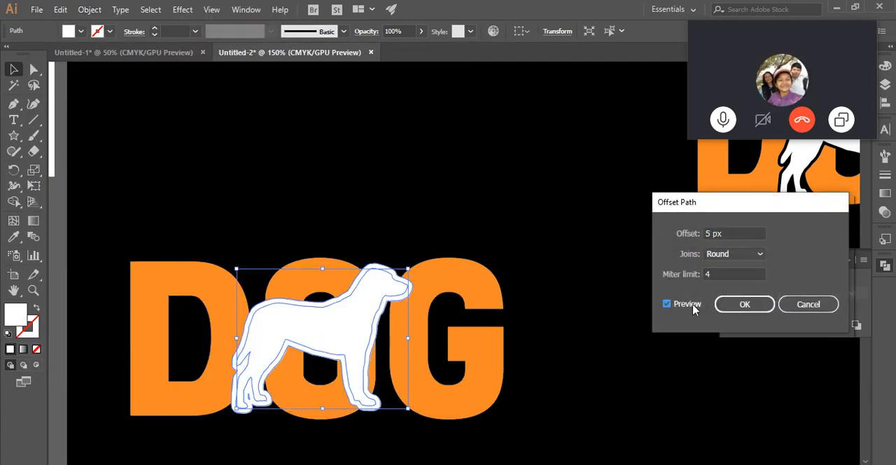
click(744, 304)
- Combine the copied dog silhouette and its offset outline into a single shape with Unite
click(391, 250)
drag(374, 277, 372, 280)
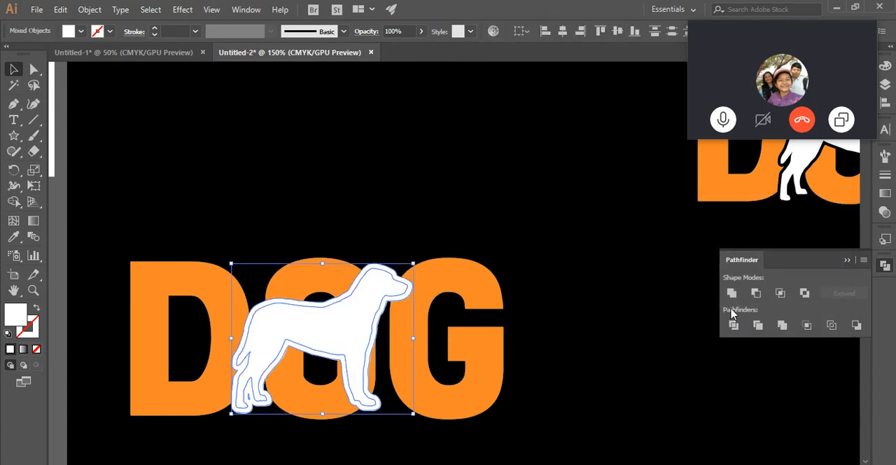
click(732, 293)
click(211, 299)
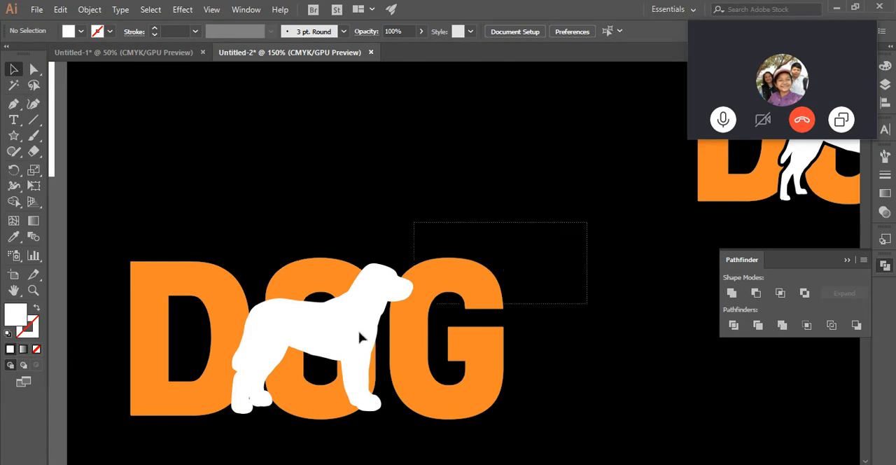
- Try Minus Front on the dog shape and the copied DOG letters without making them a compound path, and undo each attempt
drag(360, 337, 238, 388)
drag(544, 224, 228, 392)
click(756, 295)
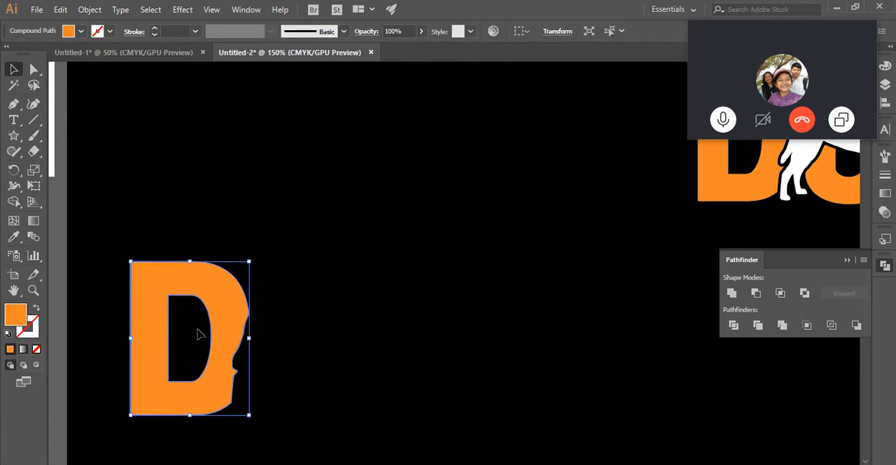
click(334, 285)
scroll(333, 285, down, 2)
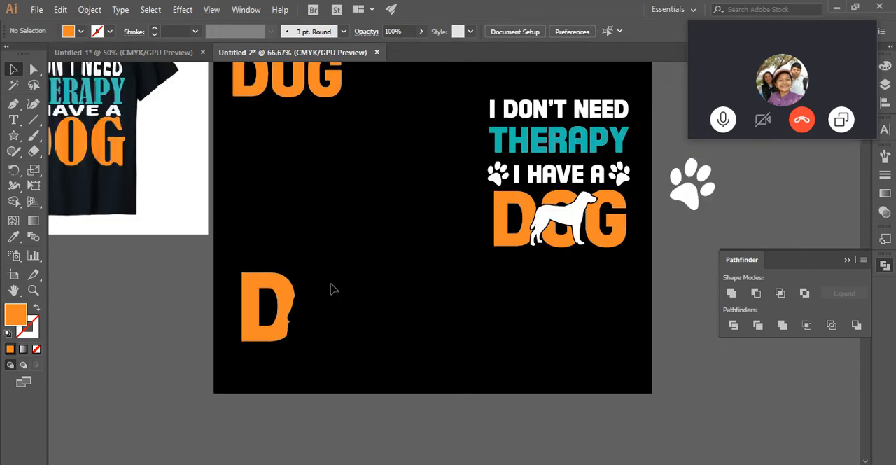
key(ctrl+z)
key(ctrl+z)
drag(414, 226, 255, 345)
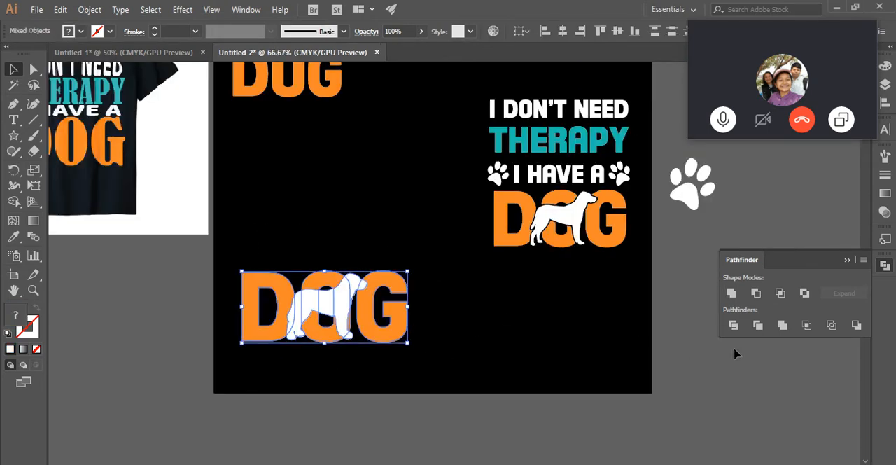
click(757, 293)
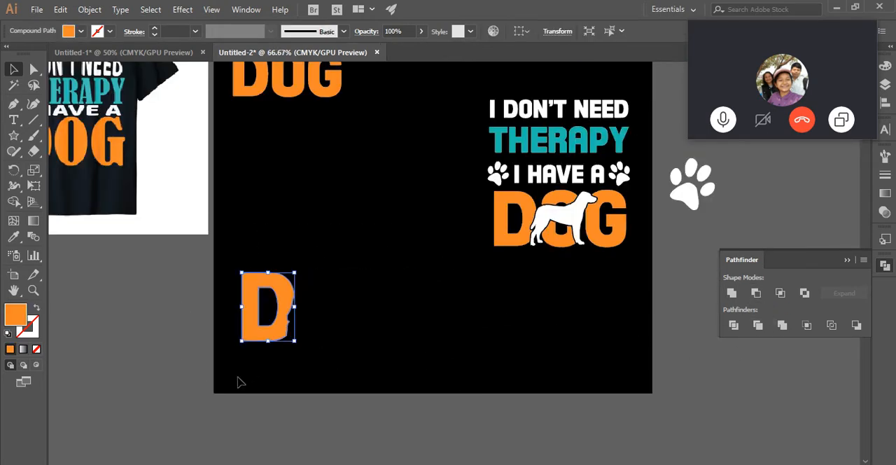
key(ctrl+z)
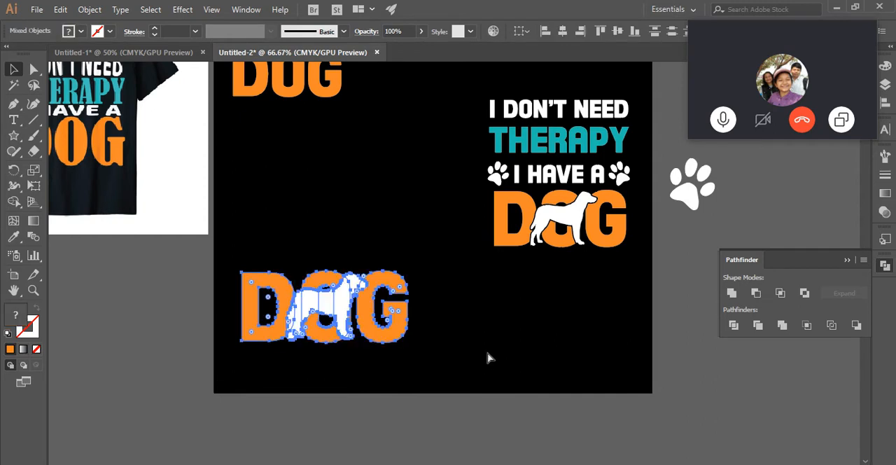
- Turn the copied DOG lettering into a compound path and subtract the united dog shape from it with Minus Front
click(524, 334)
click(407, 327)
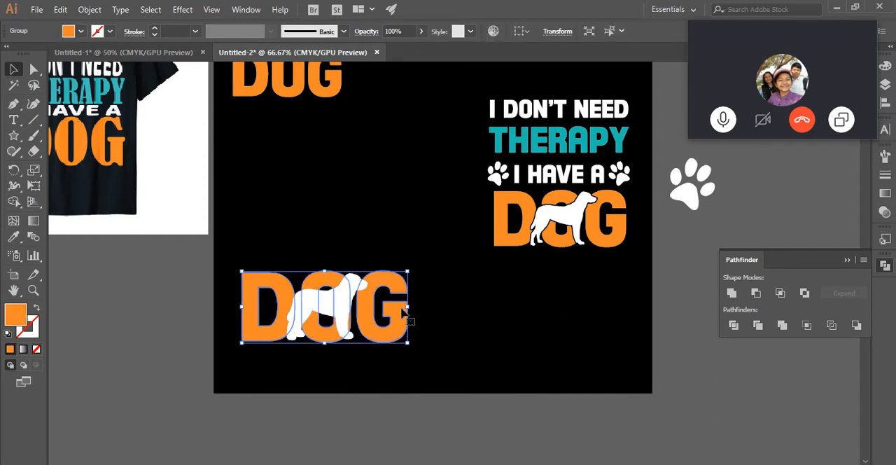
click(522, 315)
click(330, 310)
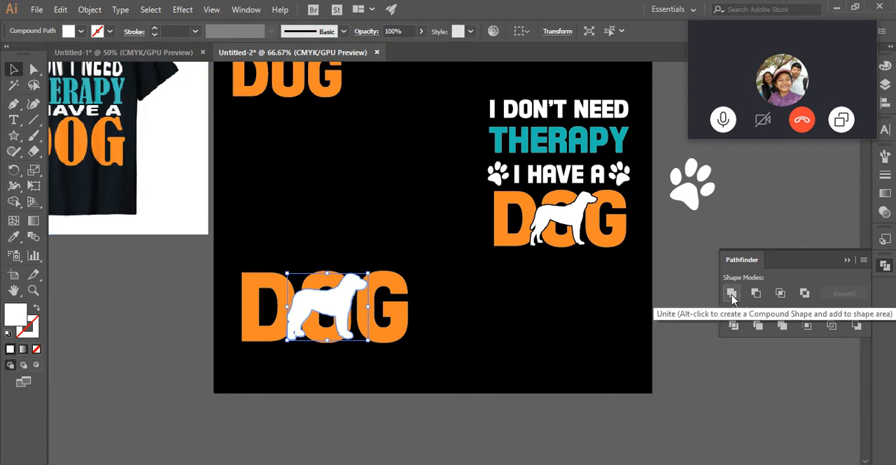
click(545, 295)
click(406, 325)
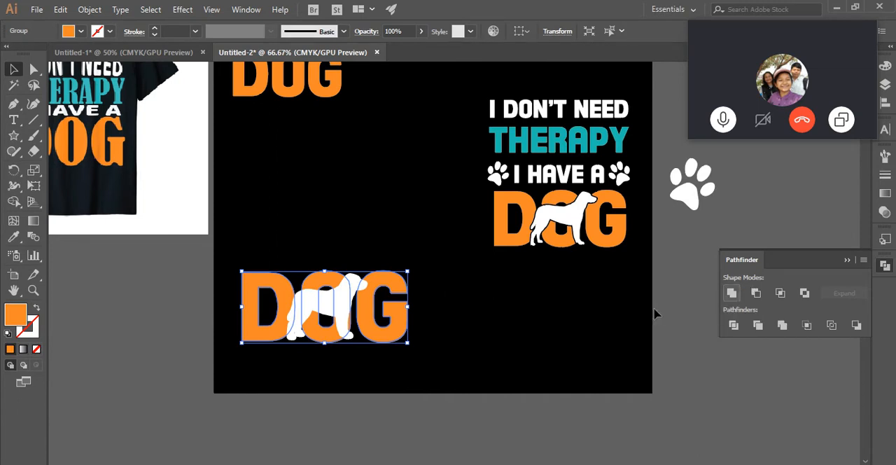
key(ctrl+8)
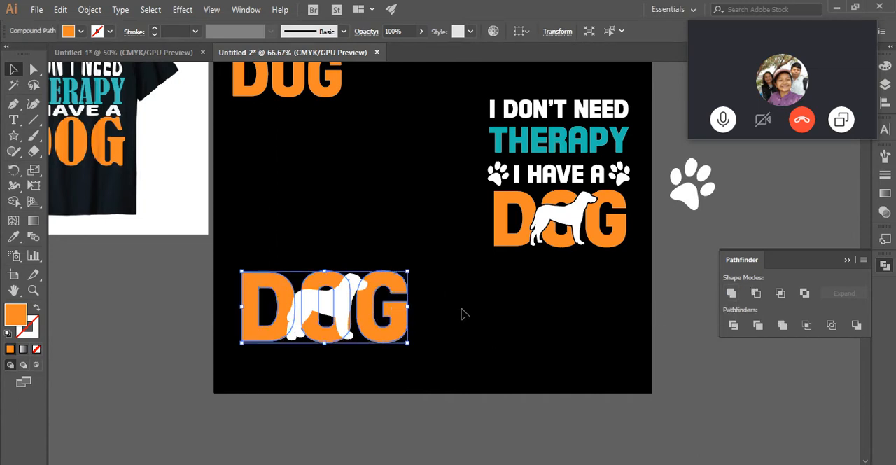
drag(417, 257, 273, 331)
click(756, 293)
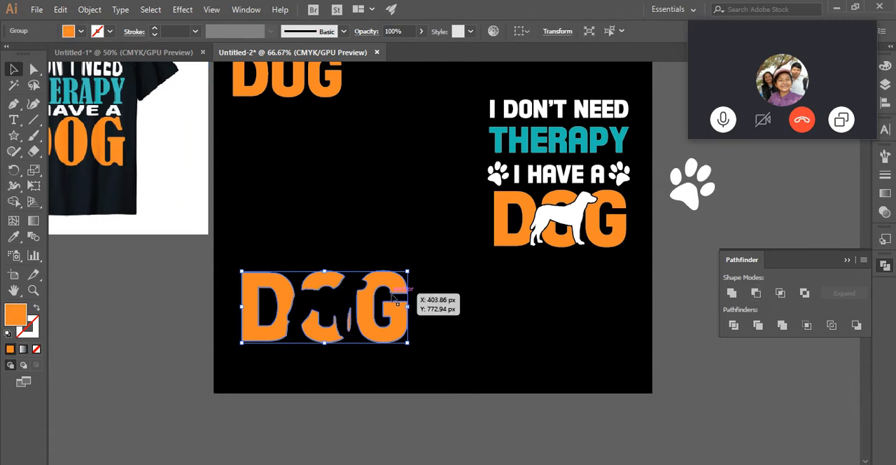
- Delete the practice DOG lettering with the dog cut-out near the bottom of the artboard
scroll(458, 310, up, 3)
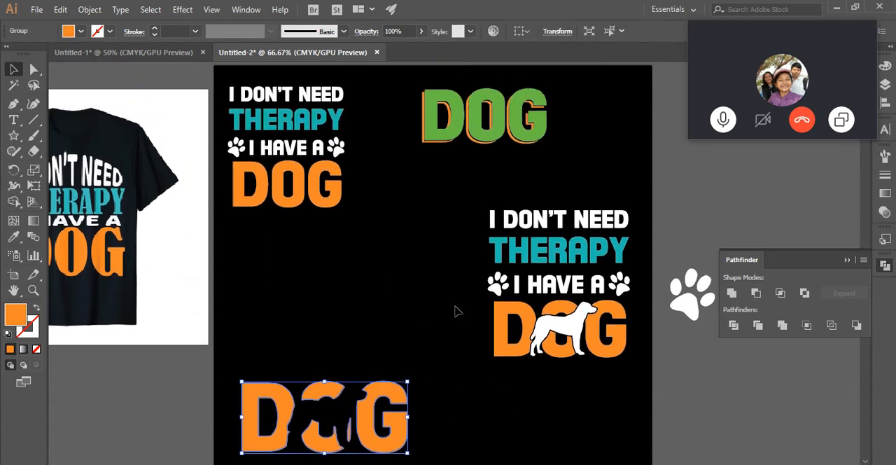
scroll(455, 308, up, 3)
scroll(455, 308, down, 4)
click(524, 375)
click(398, 406)
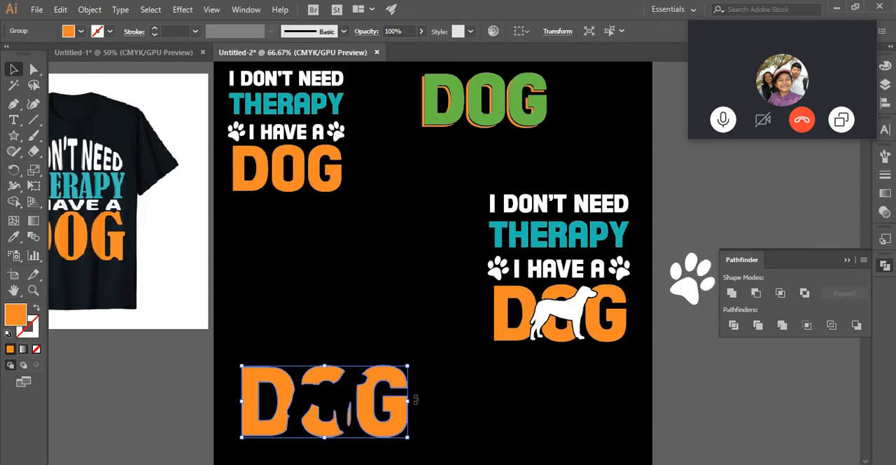
key(Delete)
- Move the green-and-orange DOG lettering off the artboard and place the dog-silhouette design beside the plain lettering design
drag(558, 246, 616, 373)
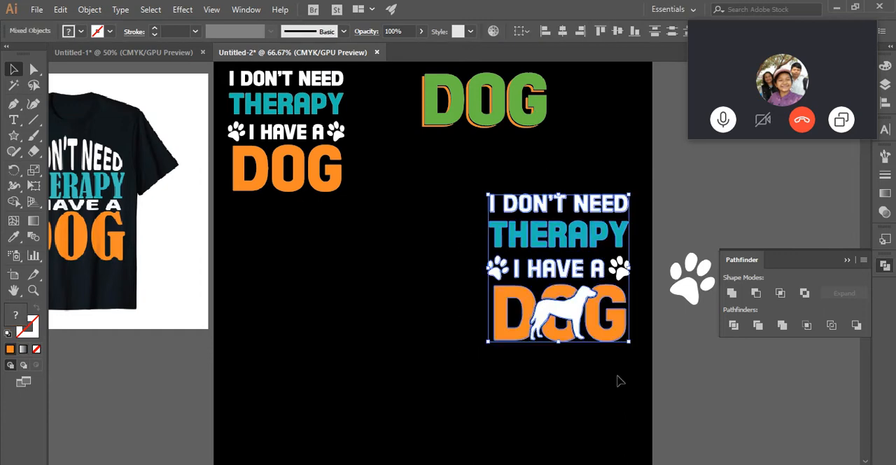
drag(546, 156, 707, 195)
drag(490, 184, 614, 364)
drag(603, 331, 545, 199)
click(564, 310)
scroll(587, 236, down, 1)
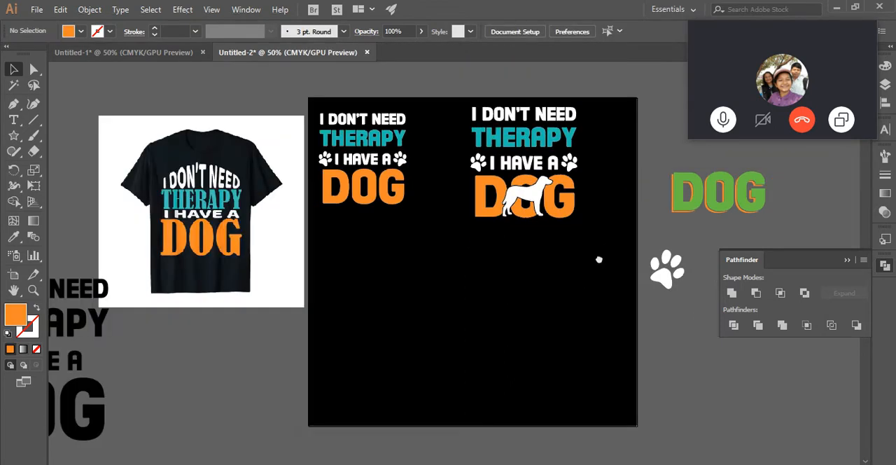
drag(597, 262, 456, 317)
- Enlarge the plain lettering design at the upper left of the artboard
click(207, 180)
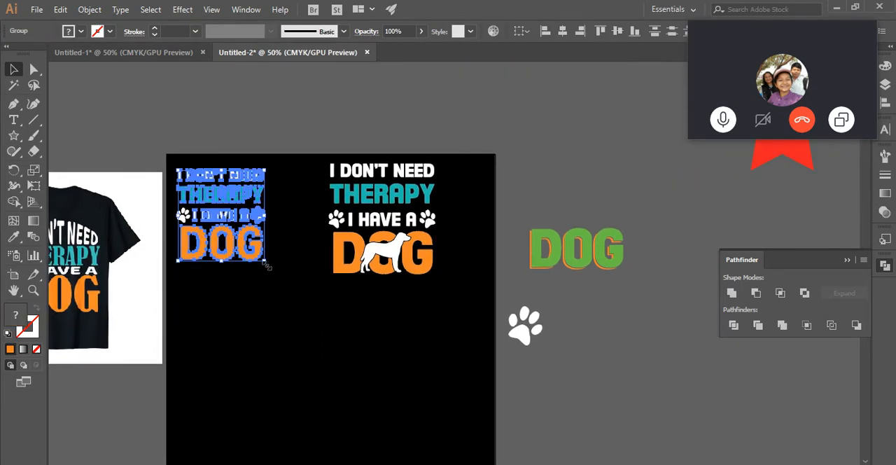
drag(265, 264, 288, 284)
drag(281, 334, 425, 310)
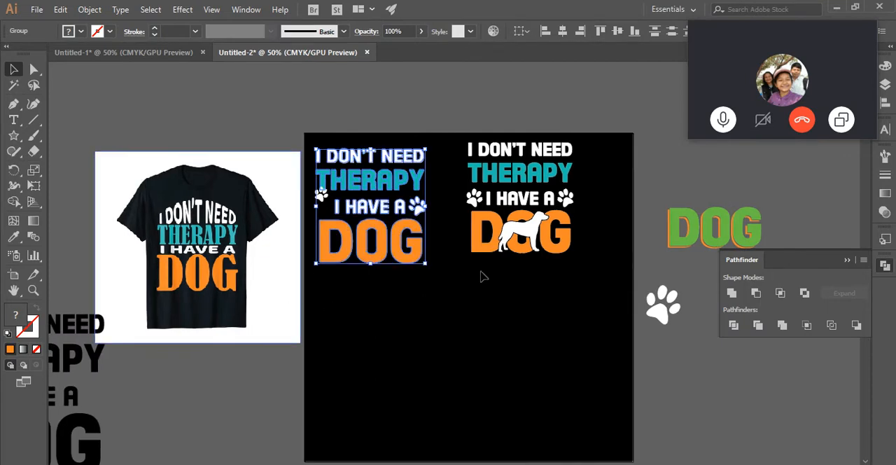
- Scale up the whole dog-silhouette design to roughly match the plain lettering design beside it
drag(594, 266, 481, 158)
click(605, 273)
drag(593, 146, 476, 259)
drag(581, 259, 607, 280)
click(598, 328)
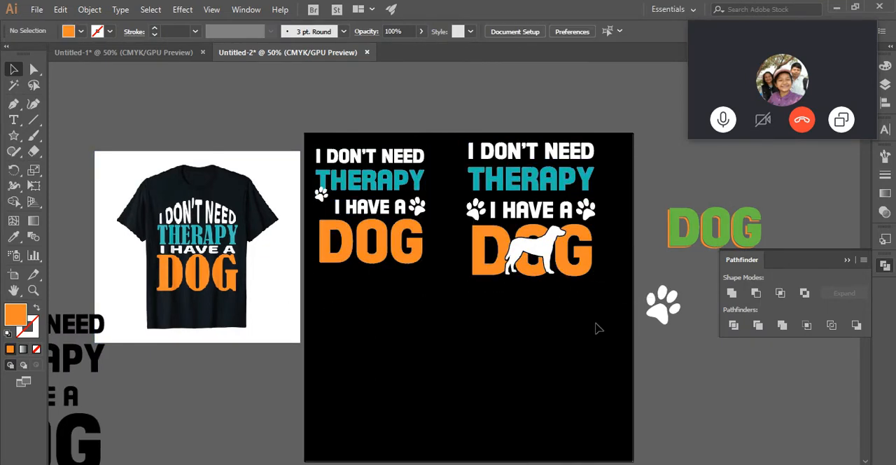
- Duplicate the plain lettering design, placing the copy directly below the original
drag(489, 128, 488, 128)
click(432, 287)
drag(421, 283, 324, 140)
scroll(390, 270, down, 3)
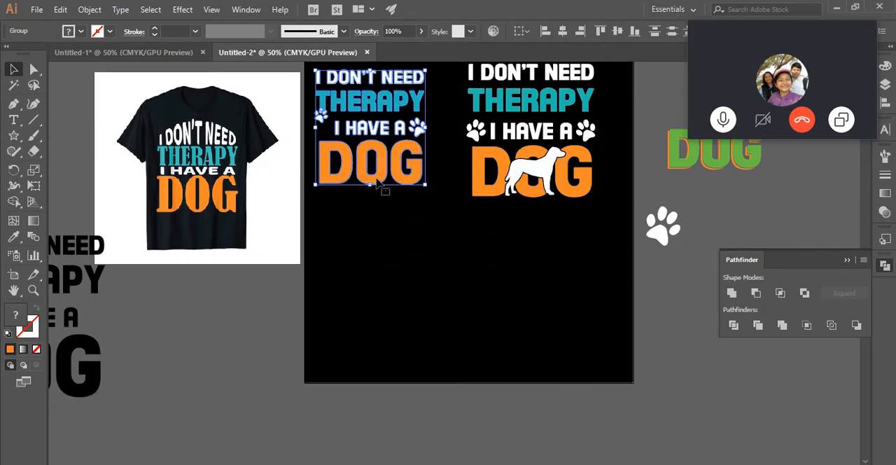
drag(385, 186, 408, 337)
click(548, 290)
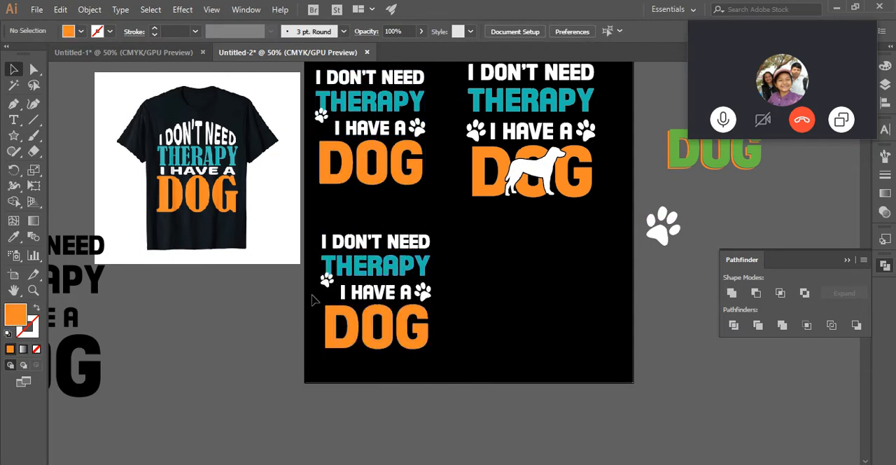
- Nudge the left paw print of the duplicated design down to line up with the I HAVE A text
click(327, 280)
key(Down)
key(Down)
key(Down)
key(Down)
key(Down)
key(Down)
key(Down)
key(Down)
key(Down)
key(Down)
key(Down)
key(Down)
key(Down)
key(Down)
key(Down)
key(Down)
key(Down)
key(Down)
key(Down)
key(Down)
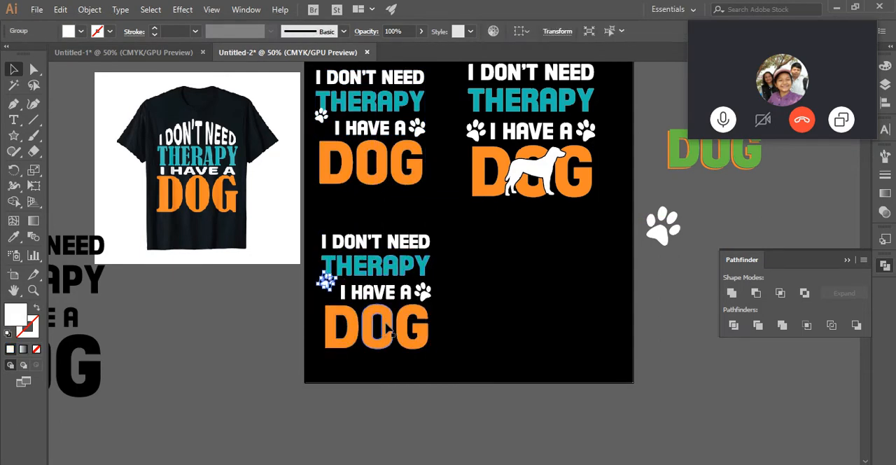
- Create a warp envelope on the duplicated DOG lettering using the Arc Upper style with a -24% bend
click(371, 328)
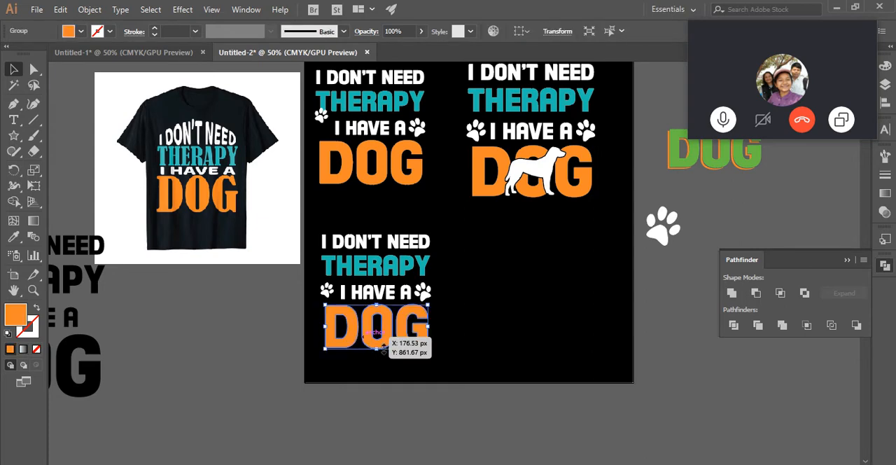
click(88, 9)
mouse_move(172, 339)
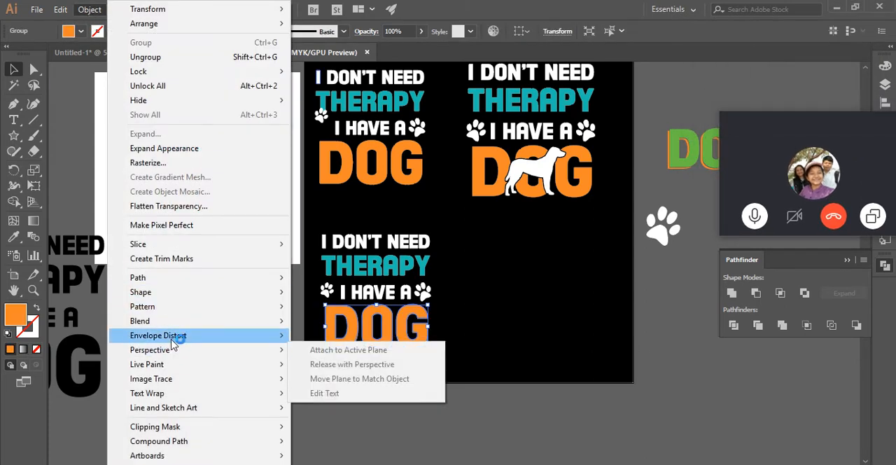
click(350, 336)
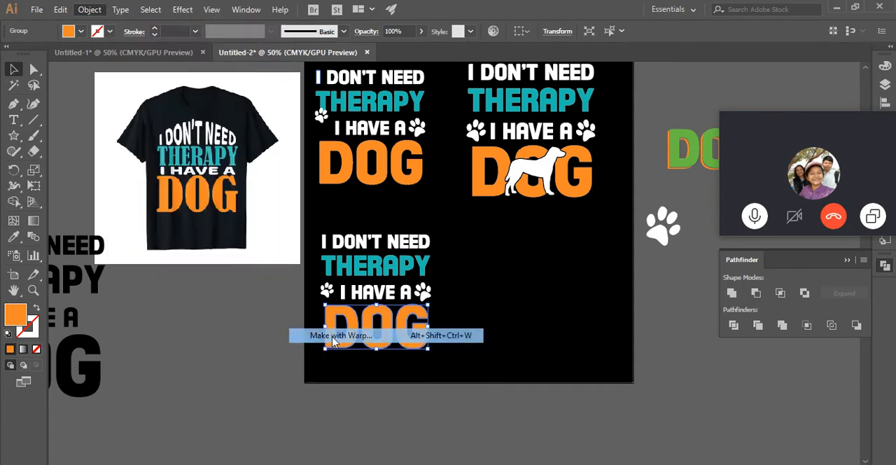
drag(672, 214, 680, 271)
click(688, 299)
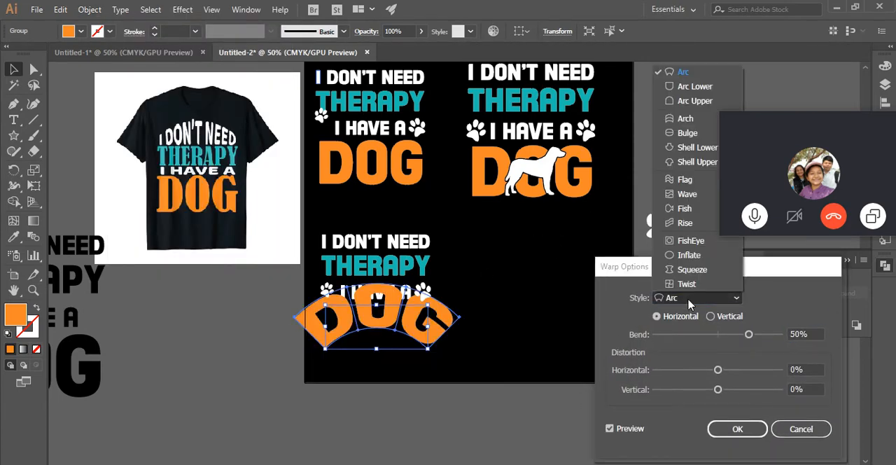
click(690, 103)
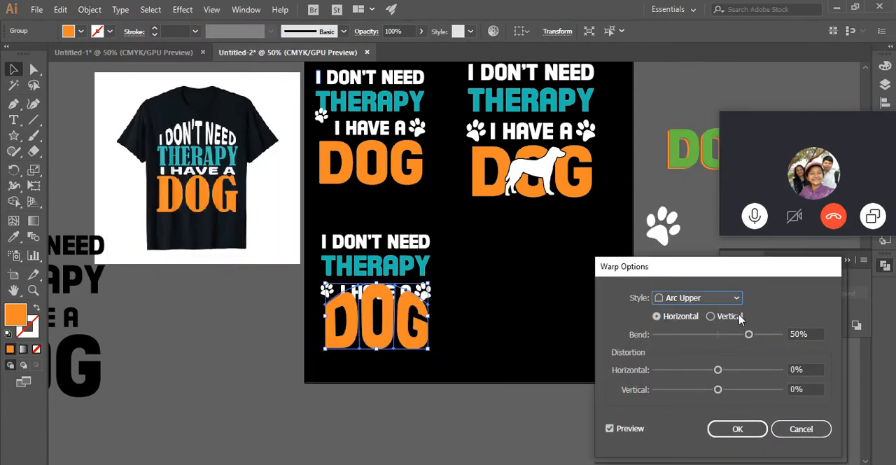
drag(748, 335, 705, 338)
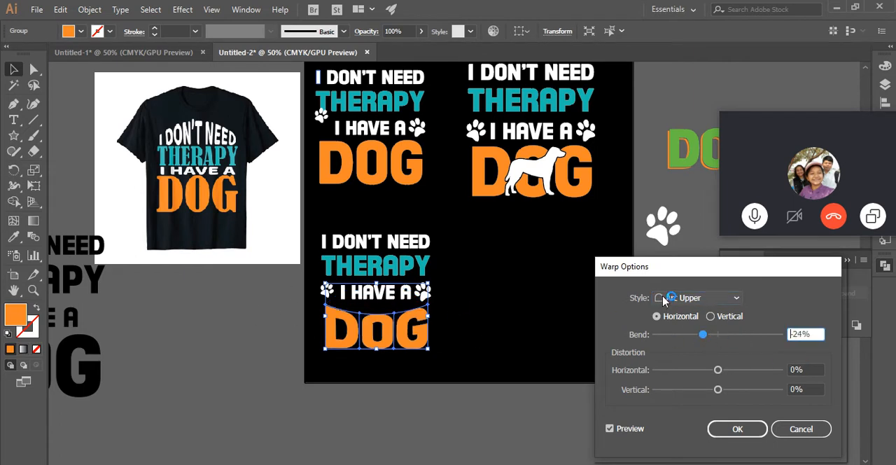
- Change the DOG lettering's warp style to Arc Lower with a -30% horizontal bend and apply it
click(693, 298)
click(699, 86)
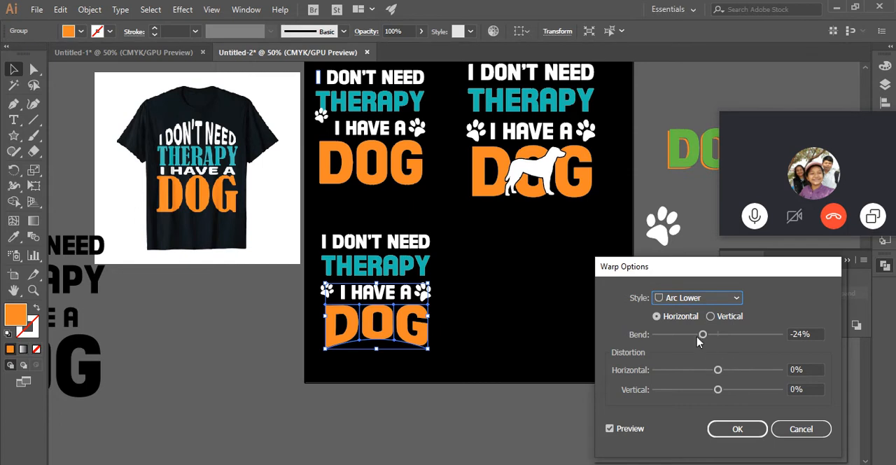
mouse_move(705, 338)
mouse_down()
mouse_move(691, 340)
mouse_move(742, 340)
mouse_move(699, 338)
mouse_up()
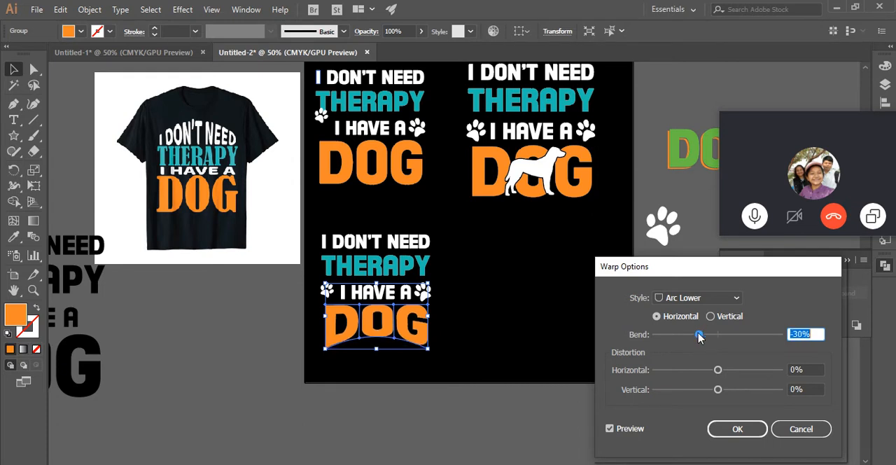
click(732, 429)
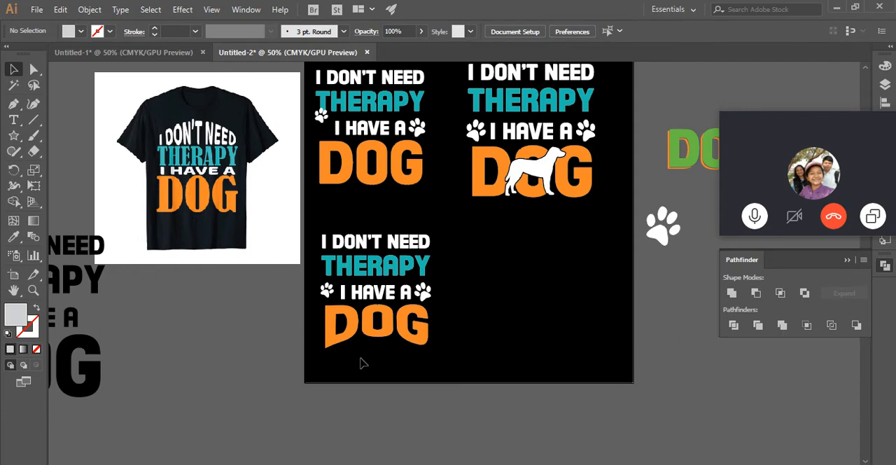
- Expand the warped DOG lettering into editable shapes
click(375, 337)
click(90, 9)
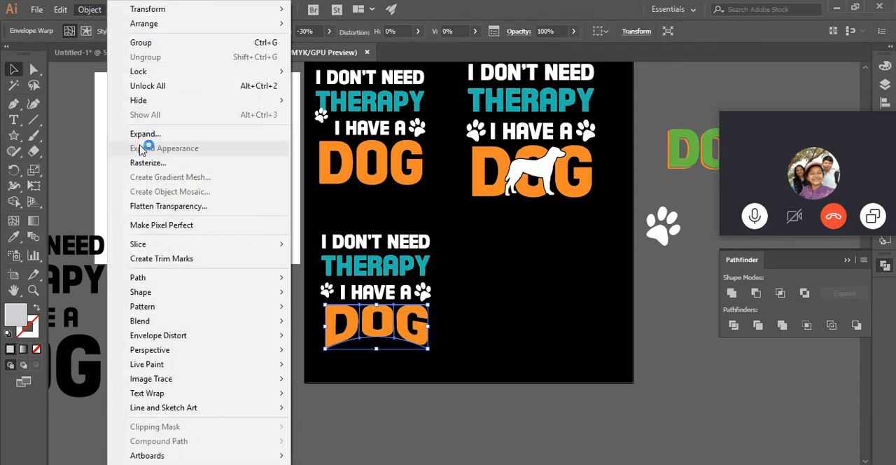
click(151, 134)
click(416, 315)
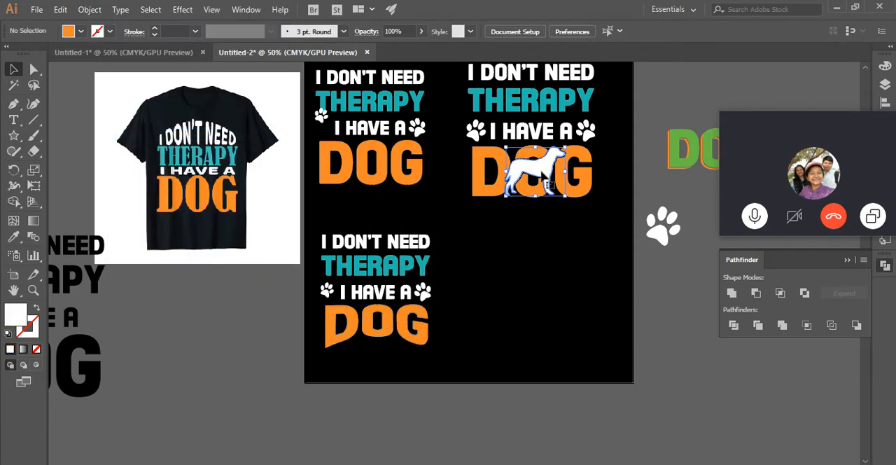